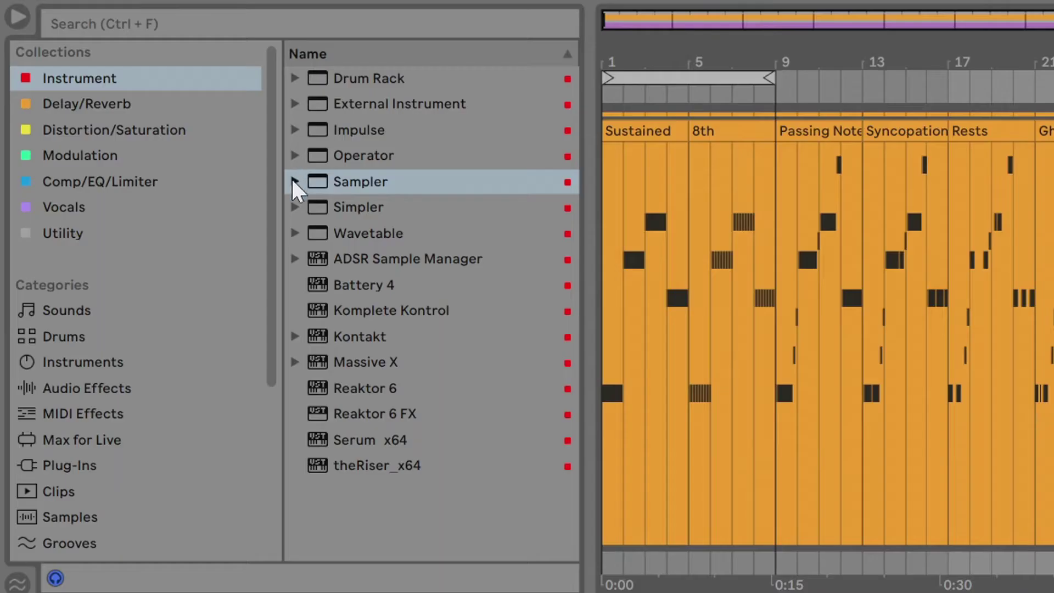
# Browse the Bass presets of the Sampler instrument as far as the electric and fretless basses.
pyautogui.click(294, 181)
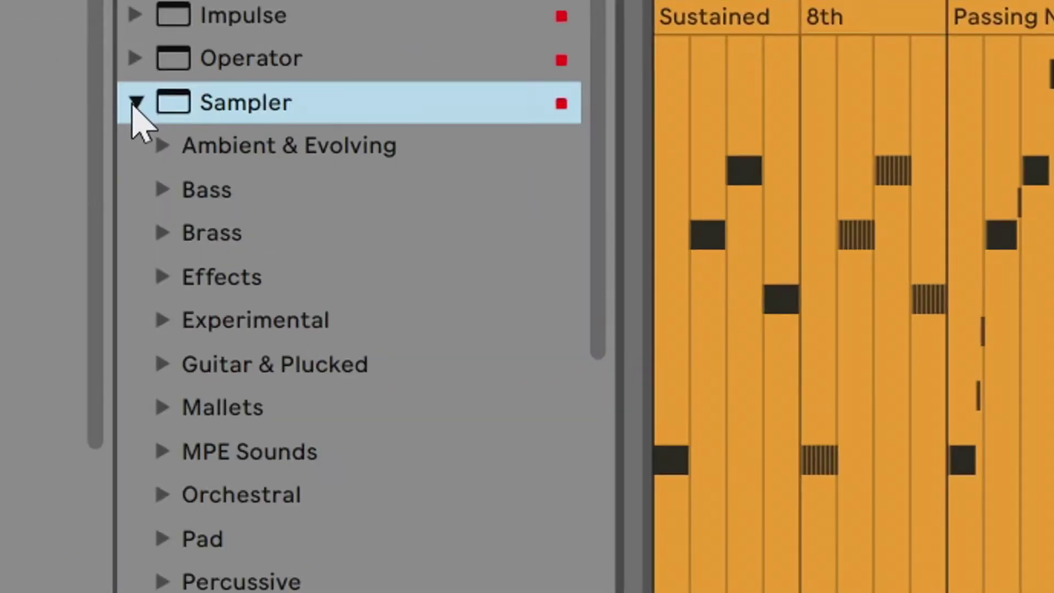
pyautogui.click(156, 191)
pyautogui.scroll(-10, 318, 355)
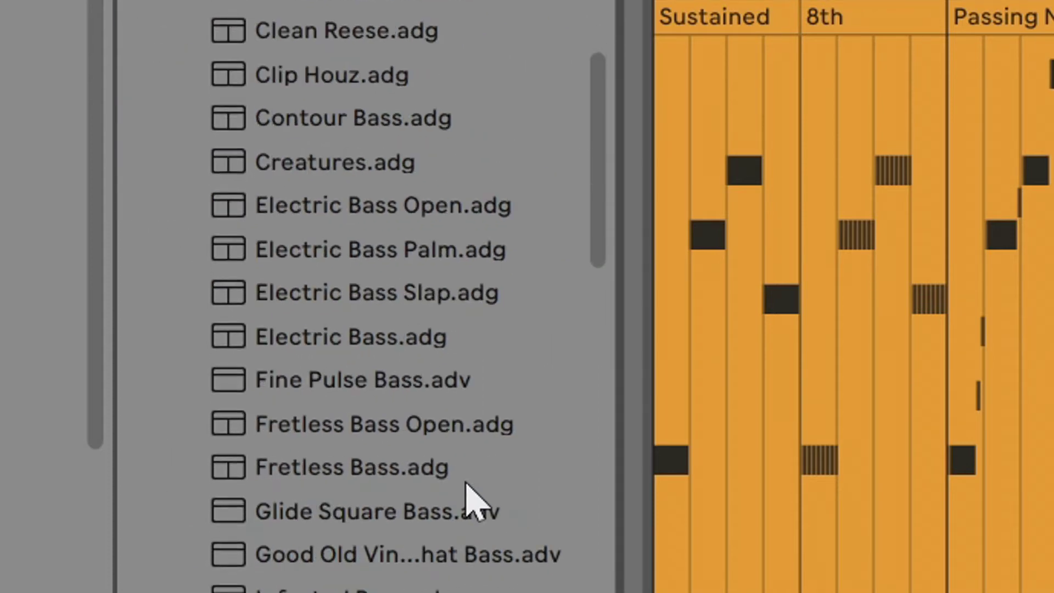
pyautogui.click(322, 300)
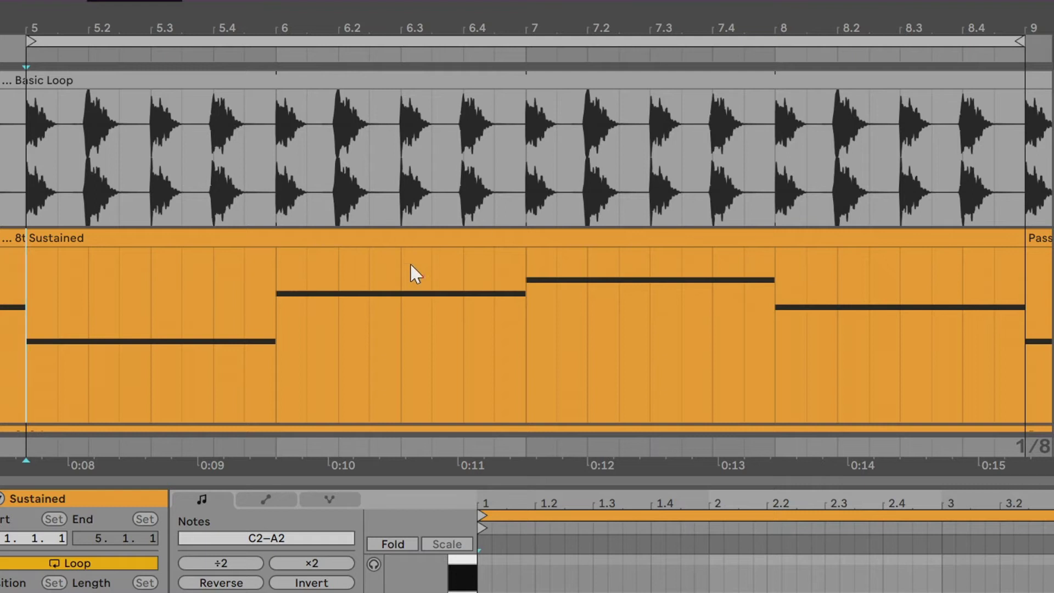
# Select the Sustained bass clip over bars 5 to 9 and the same bars of the Basic Loop for comparison.
pyautogui.click(378, 243)
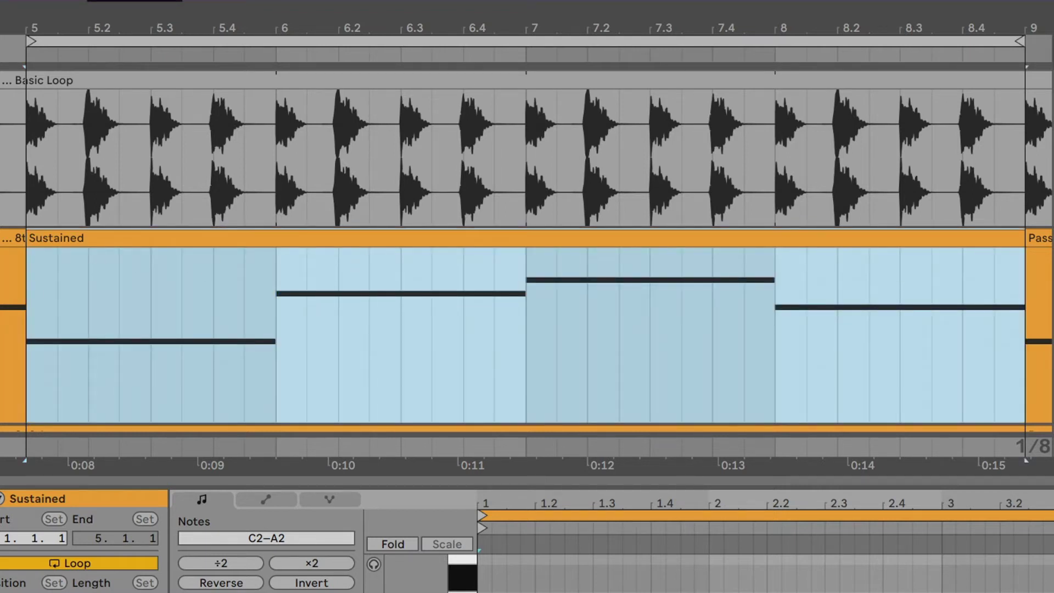
pyautogui.moveTo(20, 133); pyautogui.dragTo(1010, 133)
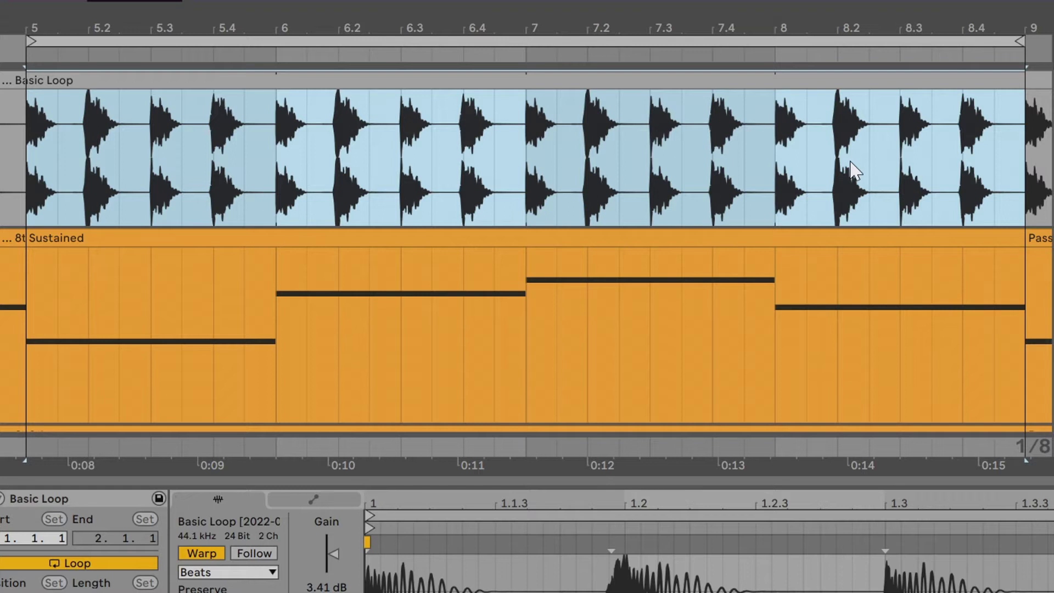
pyautogui.click(532, 236)
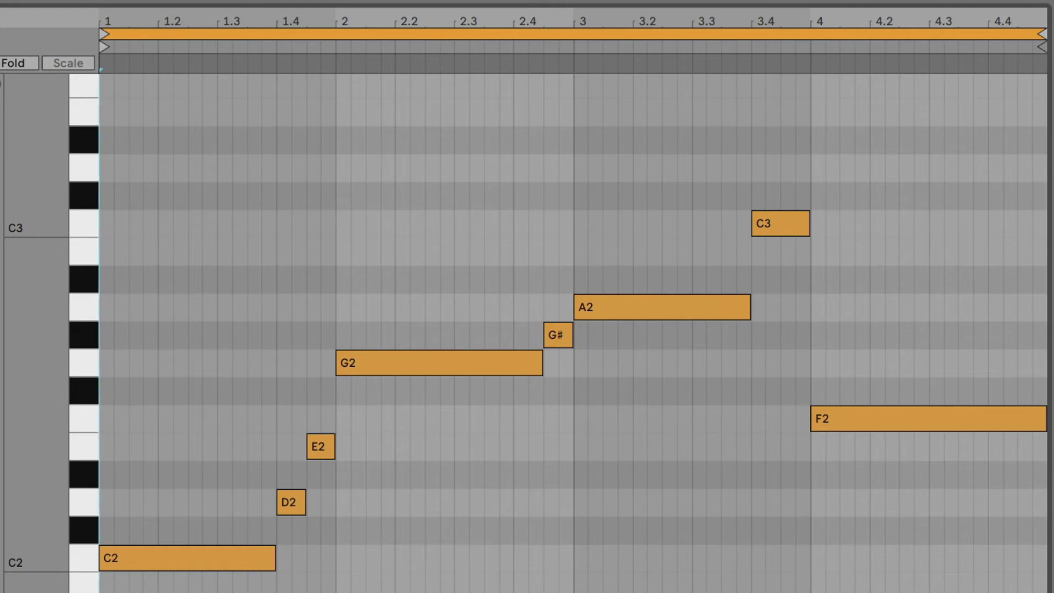
# Examine the D2 and E2 passing notes that connect the long C2 and G2 notes.
pyautogui.moveTo(244, 487); pyautogui.dragTo(323, 507)
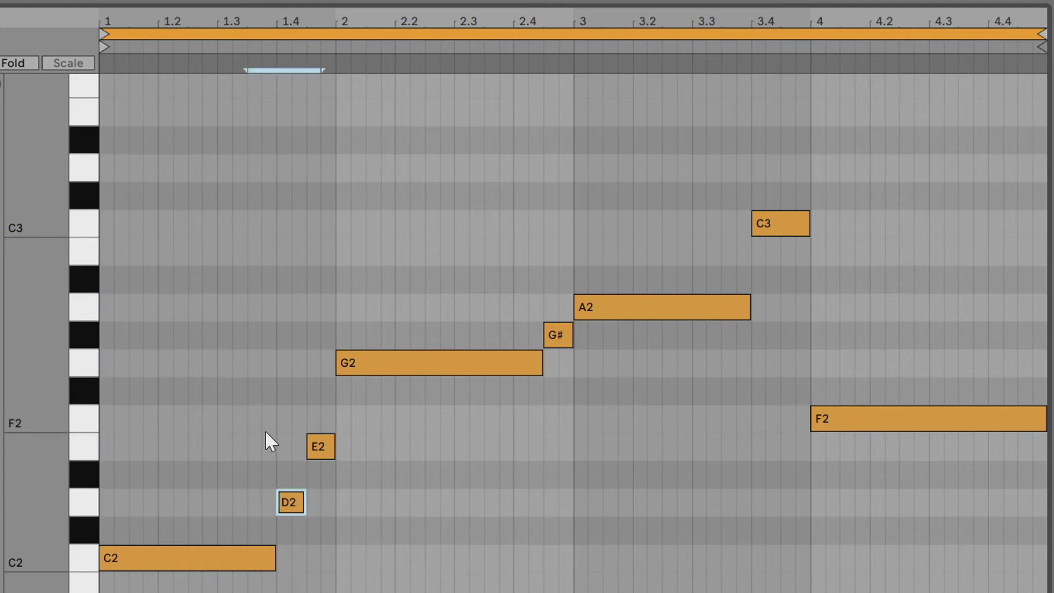
pyautogui.click(320, 446)
pyautogui.click(377, 483)
pyautogui.moveTo(203, 539); pyautogui.dragTo(207, 580)
pyautogui.moveTo(364, 300); pyautogui.dragTo(366, 409)
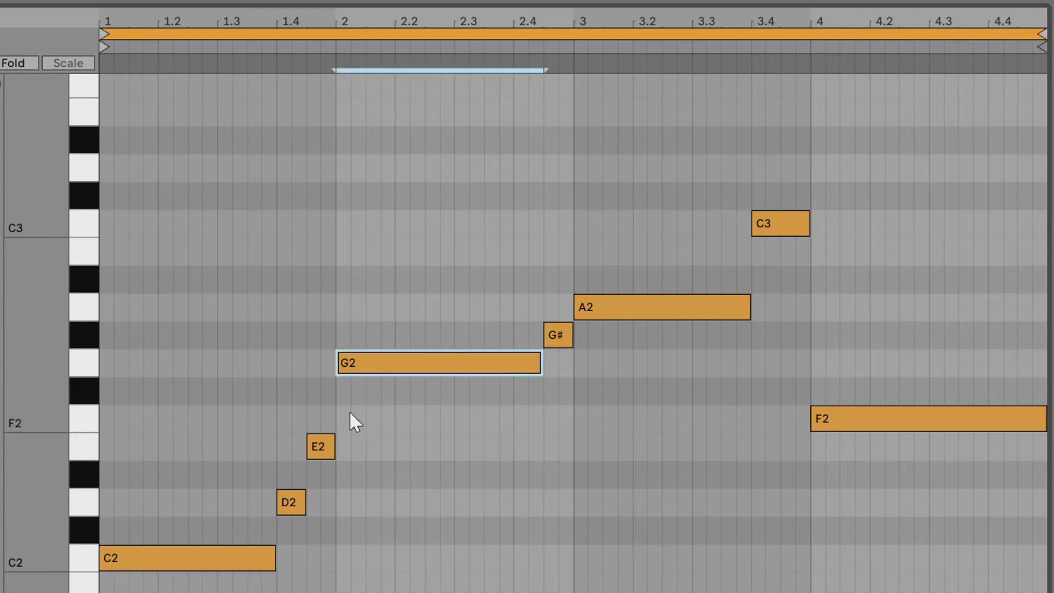
pyautogui.click(349, 413)
# Examine the G# passing note between G2 and A2 and the C3 before F2, and play the clip from its start.
pyautogui.moveTo(599, 339); pyautogui.dragTo(528, 329)
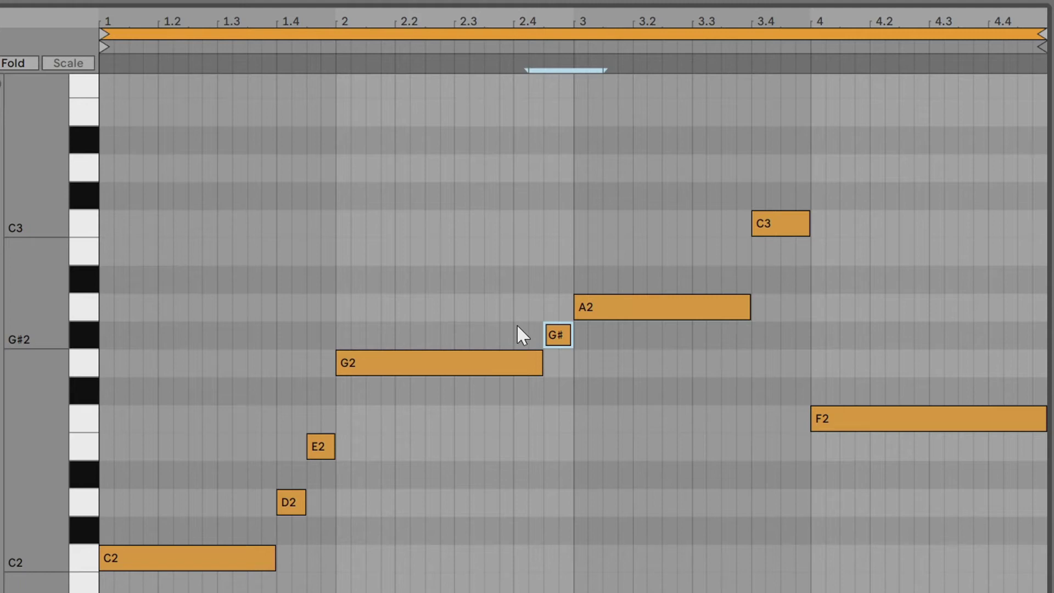
pyautogui.moveTo(517, 326); pyautogui.dragTo(507, 392)
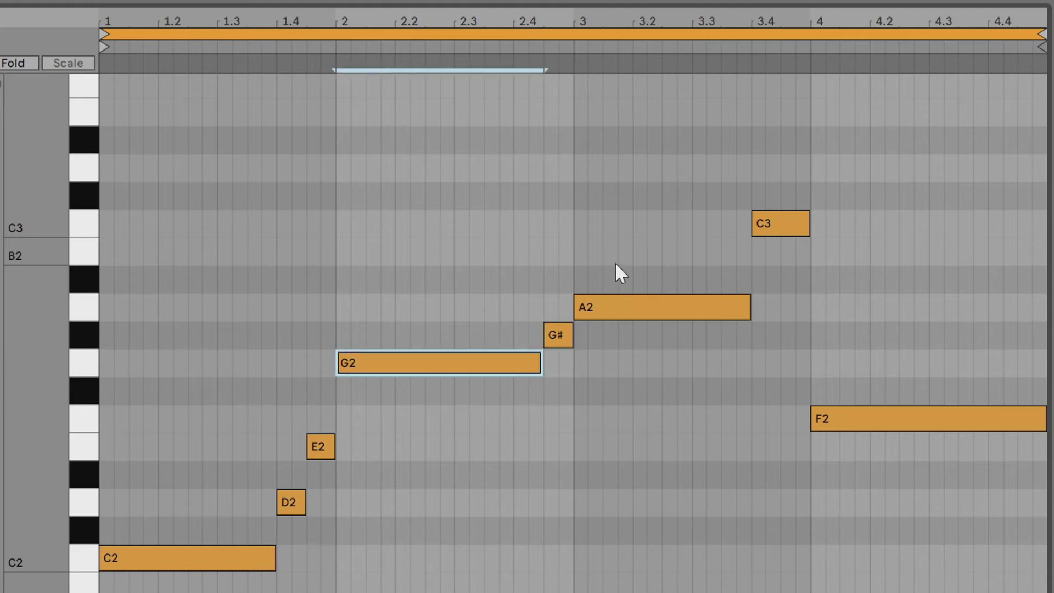
pyautogui.click(619, 307)
pyautogui.click(616, 384)
pyautogui.moveTo(752, 175); pyautogui.dragTo(875, 264)
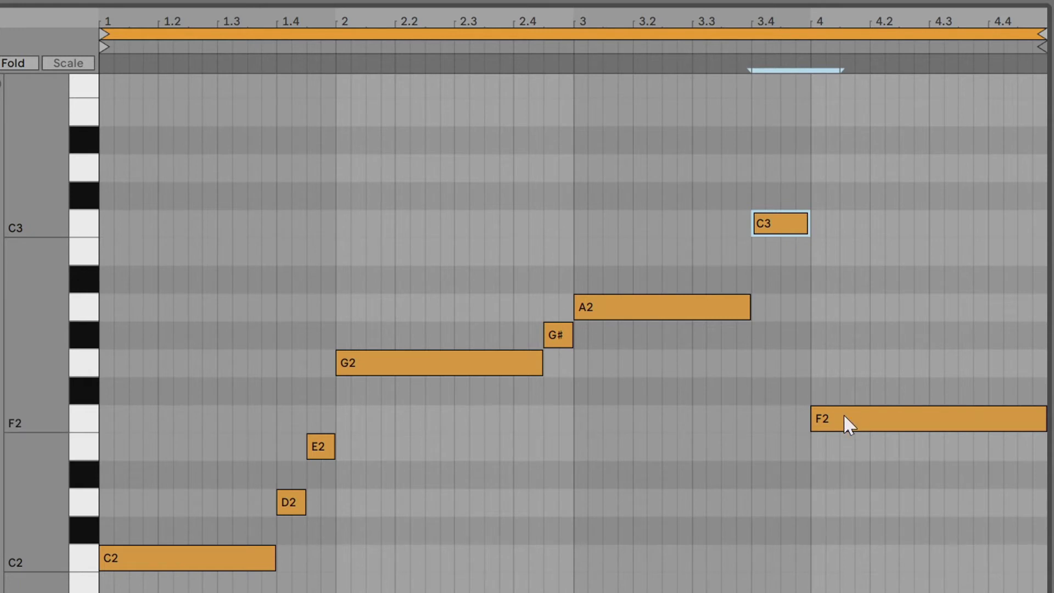
pyautogui.click(100, 439)
pyautogui.press('space')
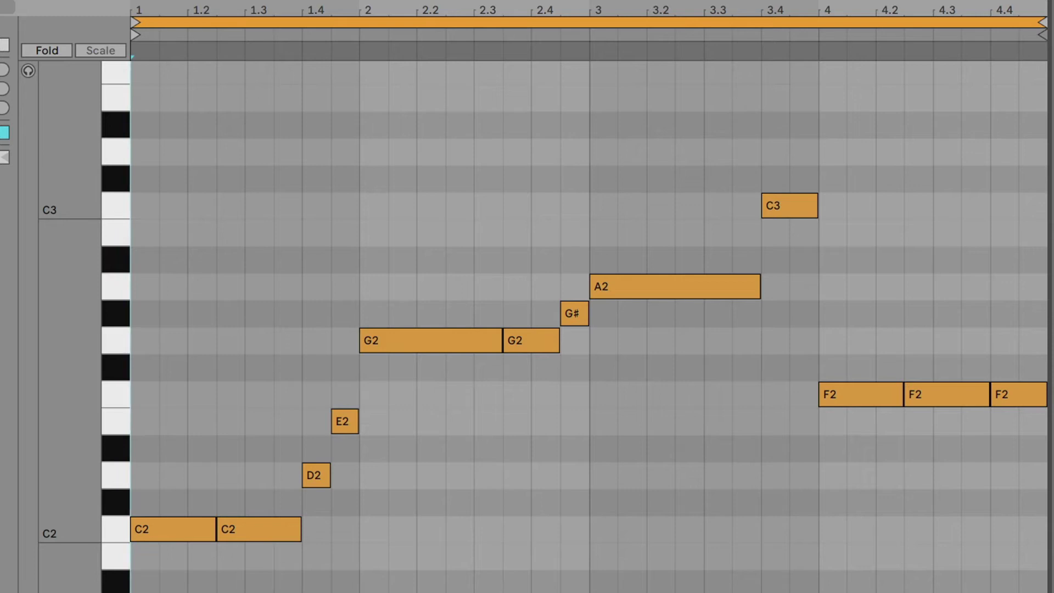
# Examine the repeated C2 in bar 1 and the repeated G2 in bar 2 of the syncopated bass line.
pyautogui.click(259, 528)
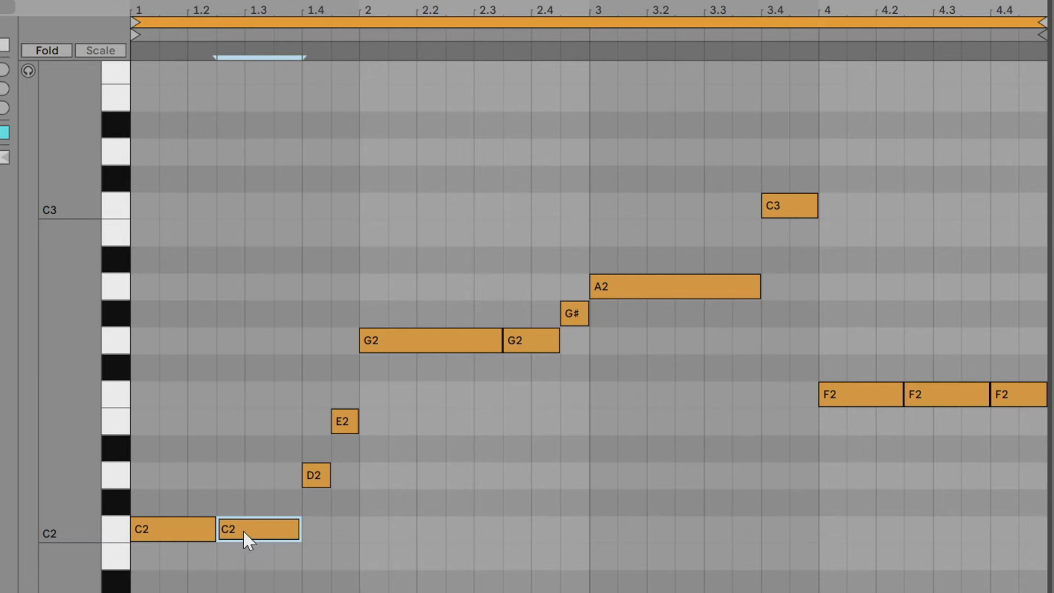
pyautogui.moveTo(246, 528)
pyautogui.mouseDown()
pyautogui.moveTo(273, 532)
pyautogui.moveTo(240, 530)
pyautogui.mouseUp()
pyautogui.click(525, 344)
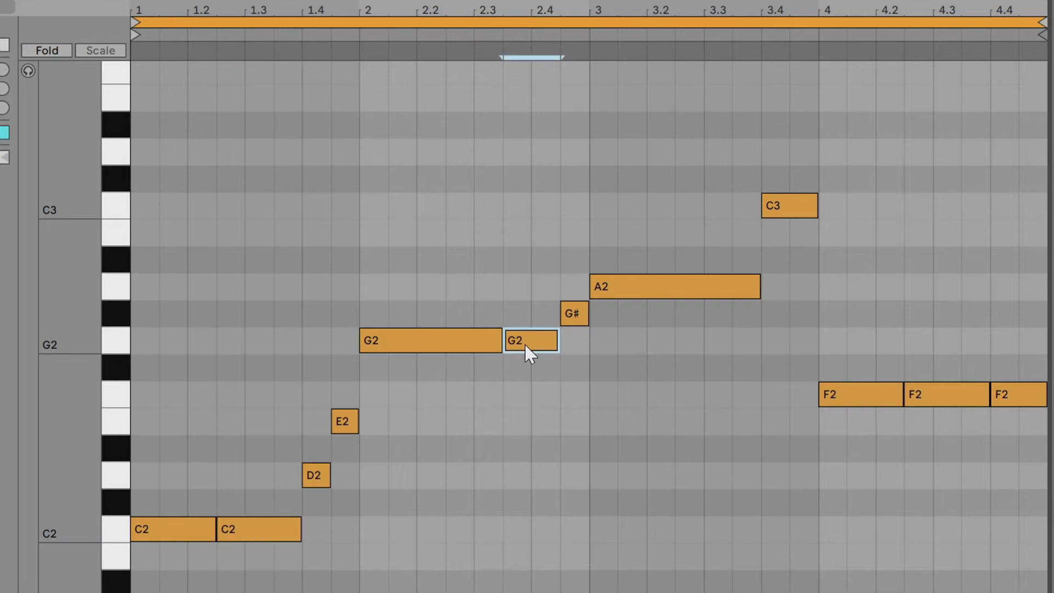
pyautogui.moveTo(527, 345)
pyautogui.mouseDown()
pyautogui.moveTo(501, 340)
pyautogui.moveTo(536, 346)
pyautogui.mouseUp()
# Examine the three syncopated F2 notes in bar 4 and play the clip from its start.
pyautogui.click(922, 393)
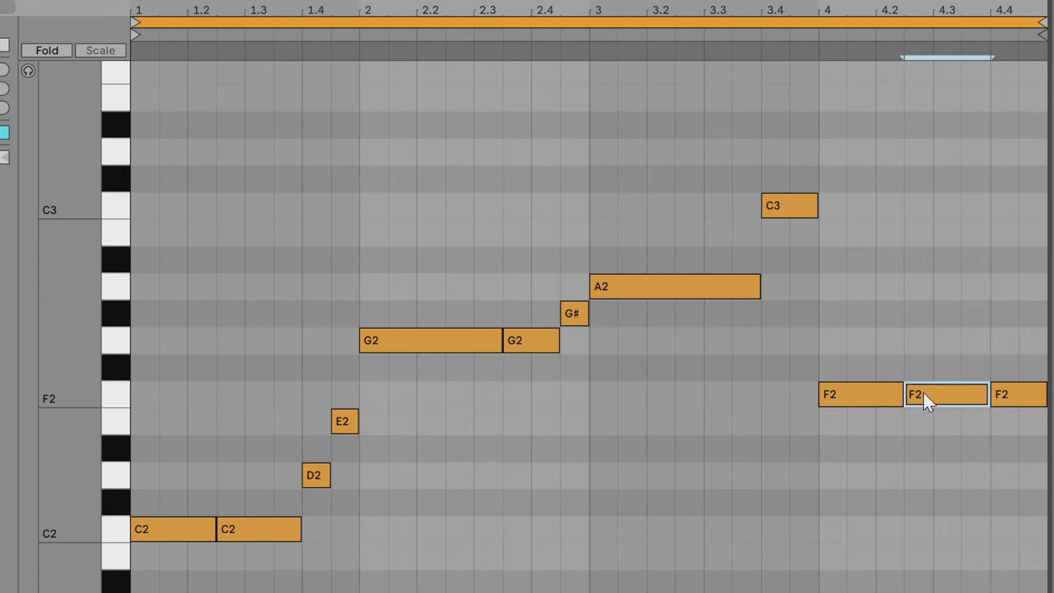
pyautogui.moveTo(936, 393)
pyautogui.mouseDown()
pyautogui.moveTo(911, 398)
pyautogui.moveTo(945, 392)
pyautogui.mouseUp()
pyautogui.moveTo(905, 292); pyautogui.dragTo(987, 464)
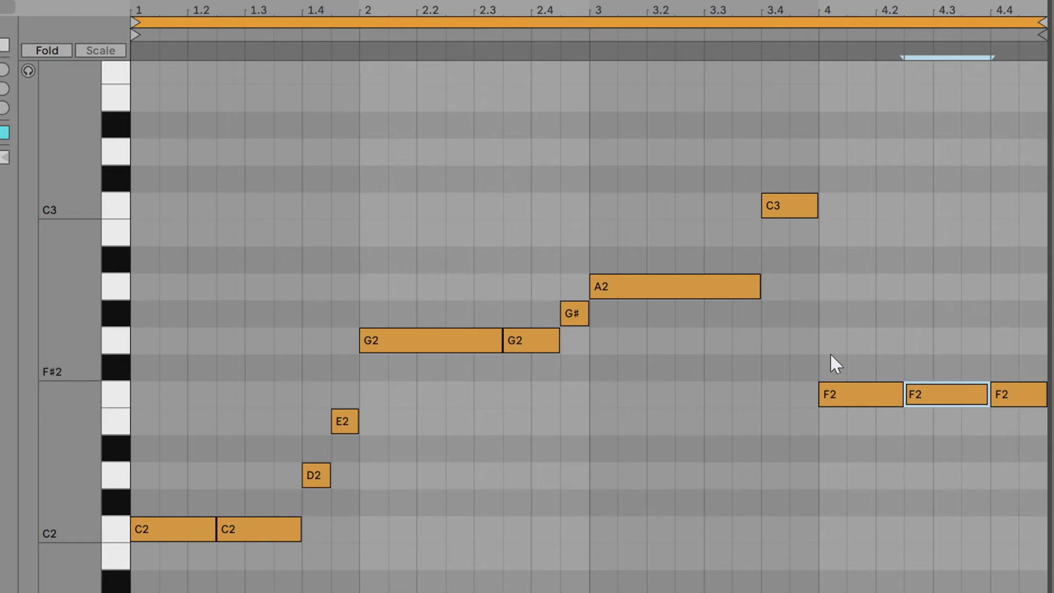
pyautogui.moveTo(830, 354); pyautogui.dragTo(877, 403)
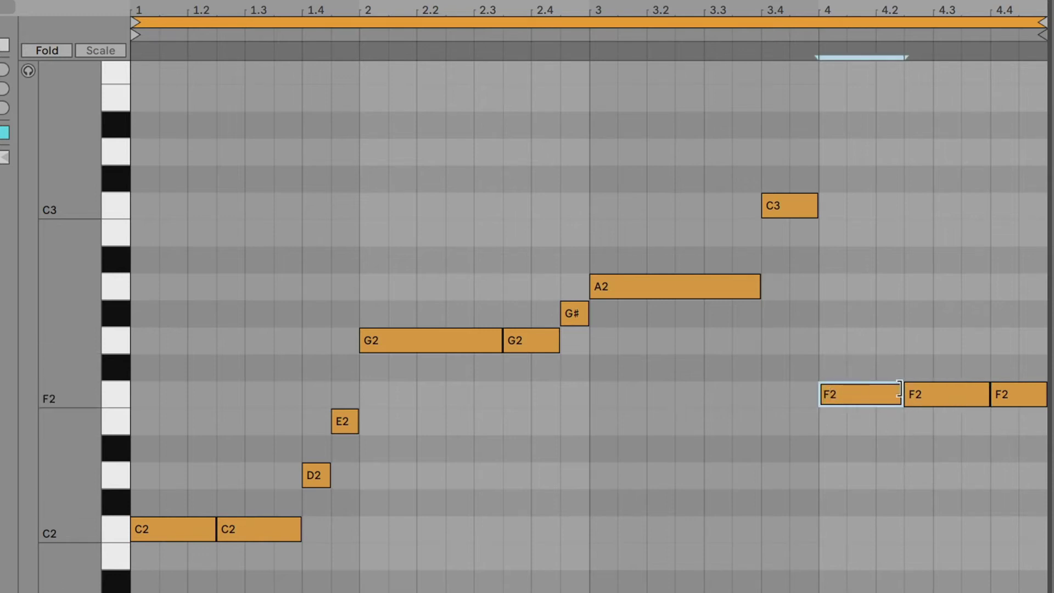
pyautogui.click(989, 391)
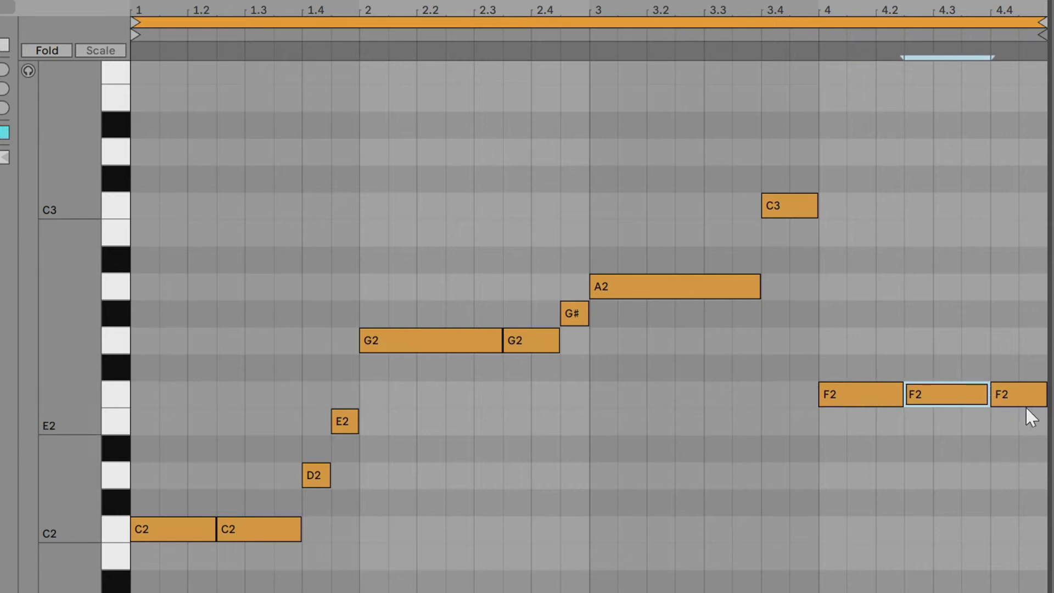
pyautogui.click(1046, 391)
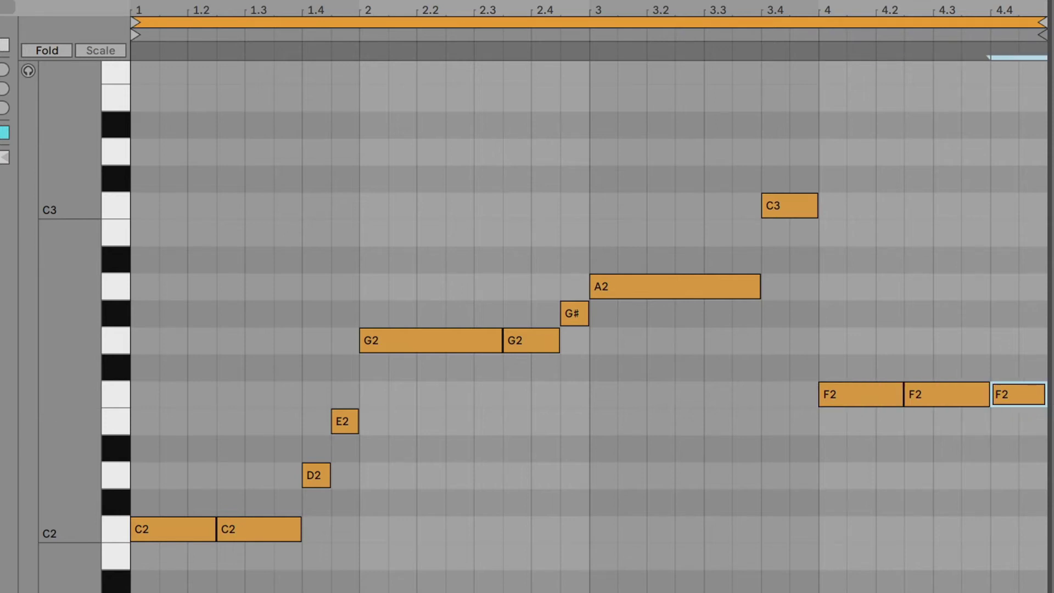
pyautogui.click(129, 362)
pyautogui.press('space')
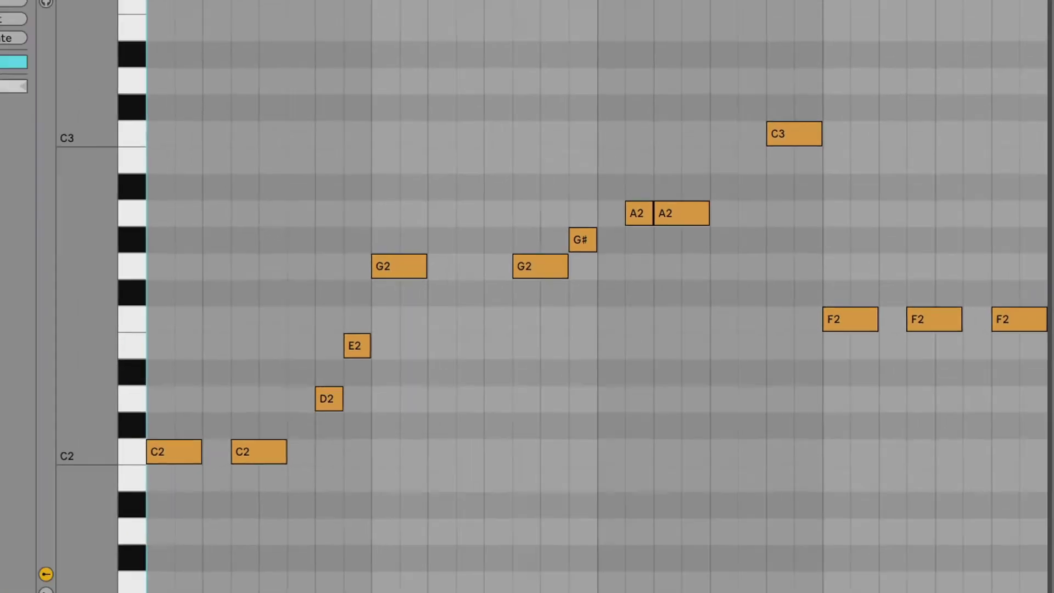
# Mark the rests between the bass notes from 17.2 onward across both the drum loop and the bass track.
pyautogui.press('+')
pyautogui.press('+')
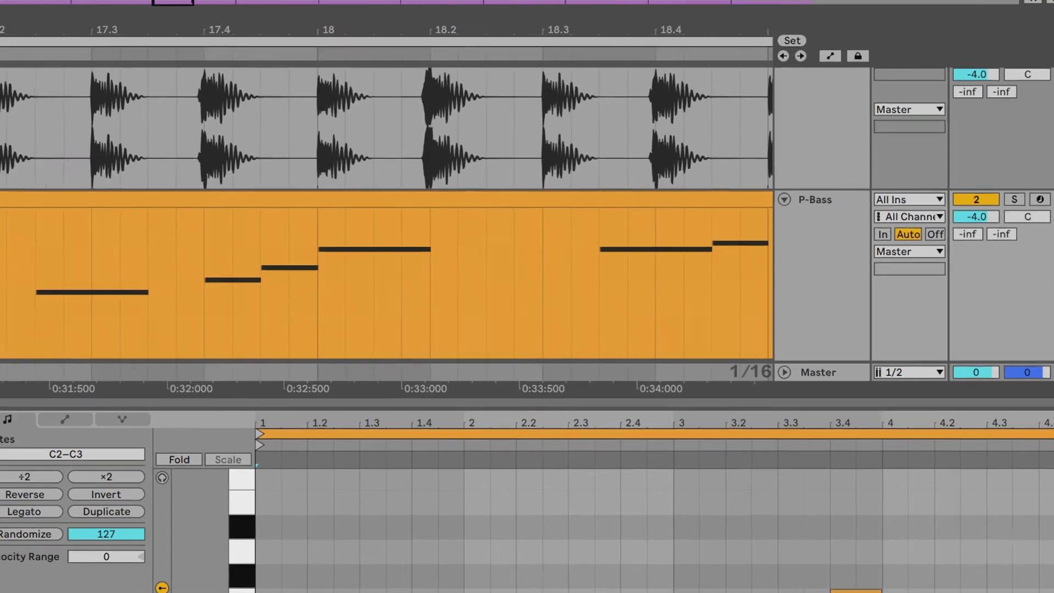
pyautogui.moveTo(219, 129); pyautogui.dragTo(236, 278)
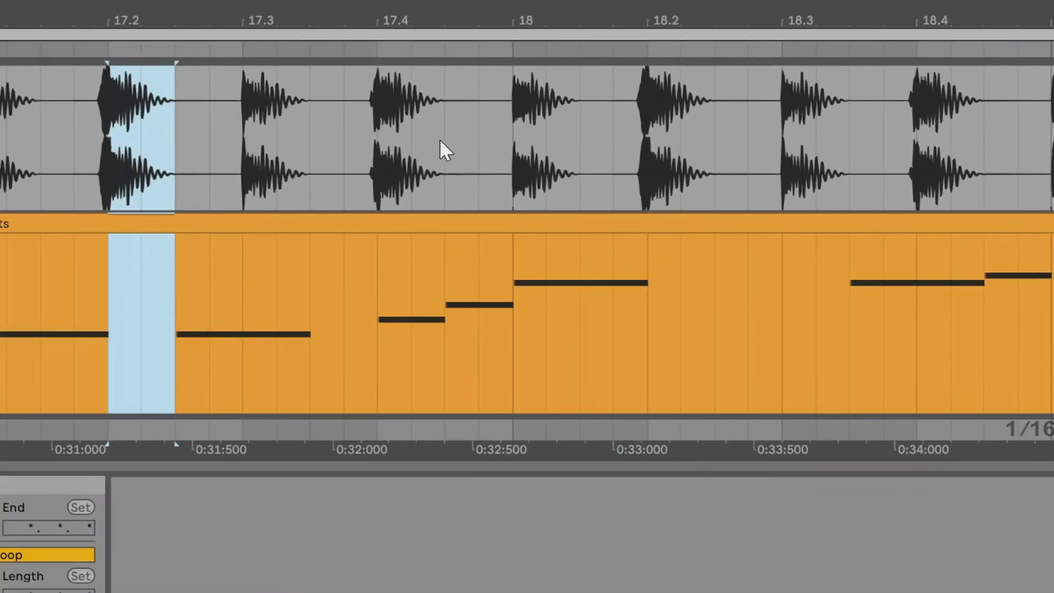
pyautogui.moveTo(333, 120); pyautogui.dragTo(560, 308)
pyautogui.moveTo(397, 3); pyautogui.dragTo(389, 96)
pyautogui.moveTo(342, 160); pyautogui.dragTo(417, 317)
# Mark the rest starting at 19.3 across the drum and bass tracks and examine the following gaps.
pyautogui.hscroll(5, 527, 241)
pyautogui.hscroll(3, 249, 155)
pyautogui.moveTo(219, 167); pyautogui.dragTo(324, 322)
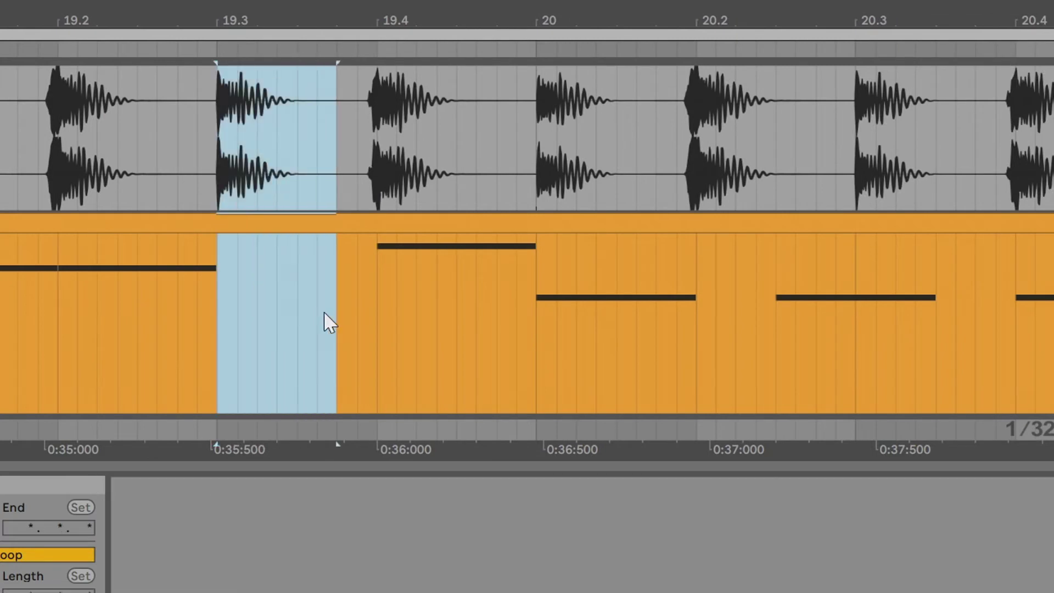
pyautogui.press('space')
pyautogui.moveTo(239, 163); pyautogui.dragTo(310, 313)
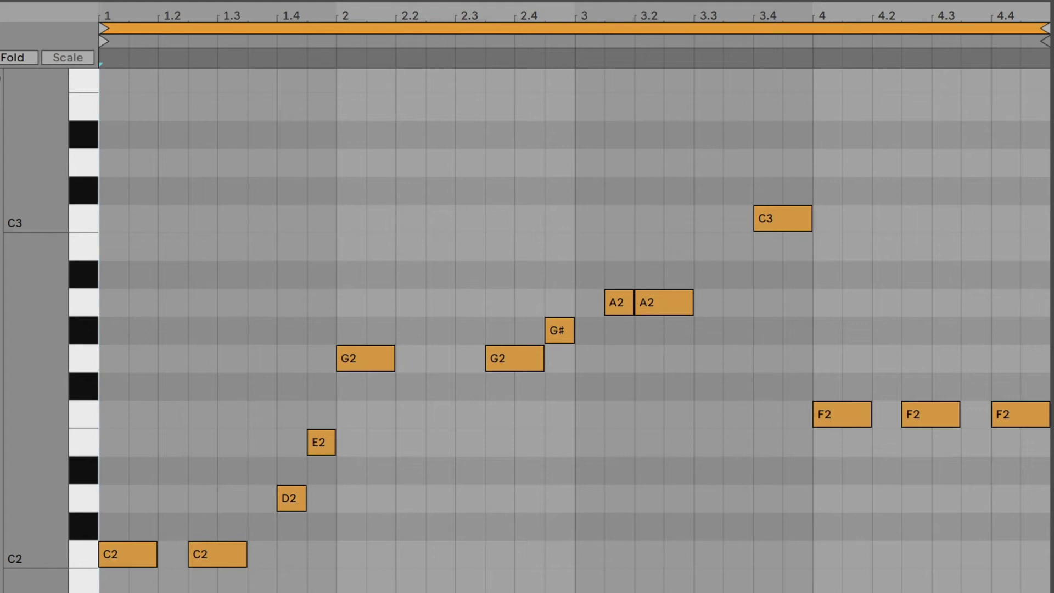
# Examine the rest at the start of bar 3 before the first A2 and play the clip from its start.
pyautogui.click(589, 340)
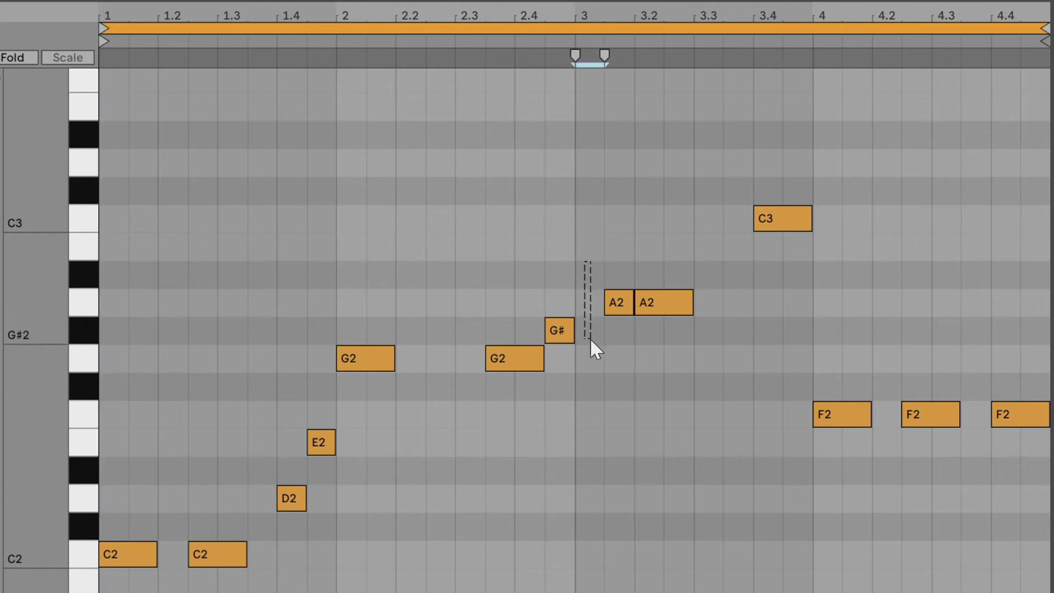
pyautogui.click(590, 304)
pyautogui.click(590, 306)
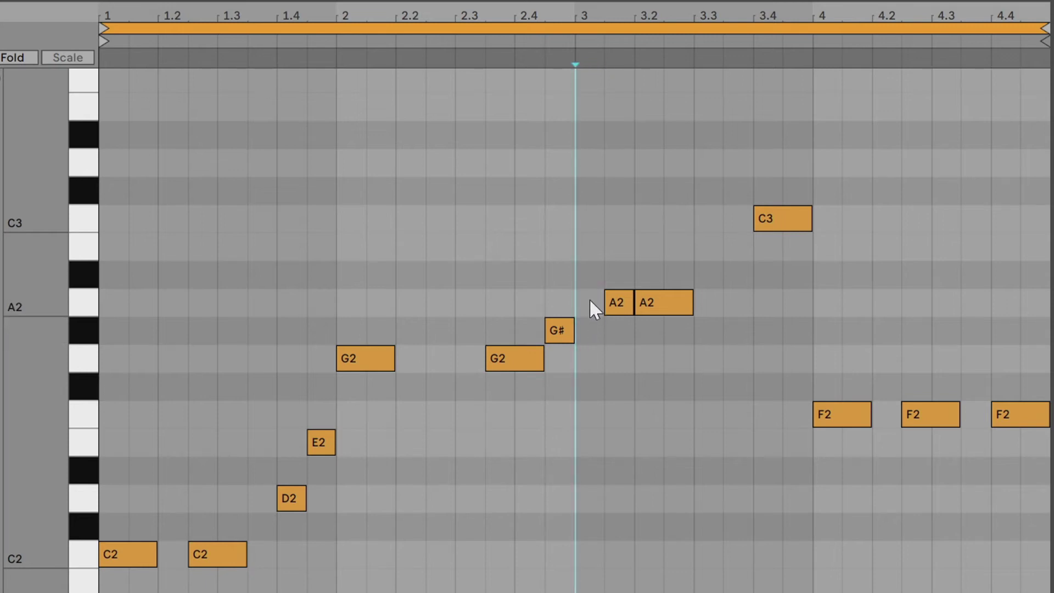
pyautogui.click(105, 315)
pyautogui.press('space')
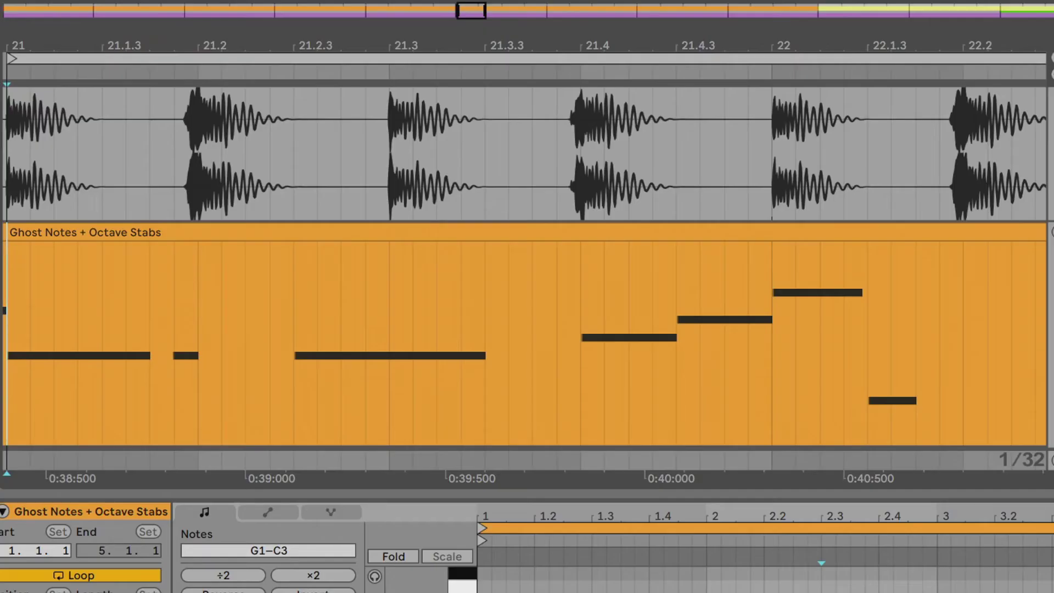
# Examine the ghost note just before 21.2 and the low octave stabs at 22.1.3 and 22.2.3.
pyautogui.click(181, 391)
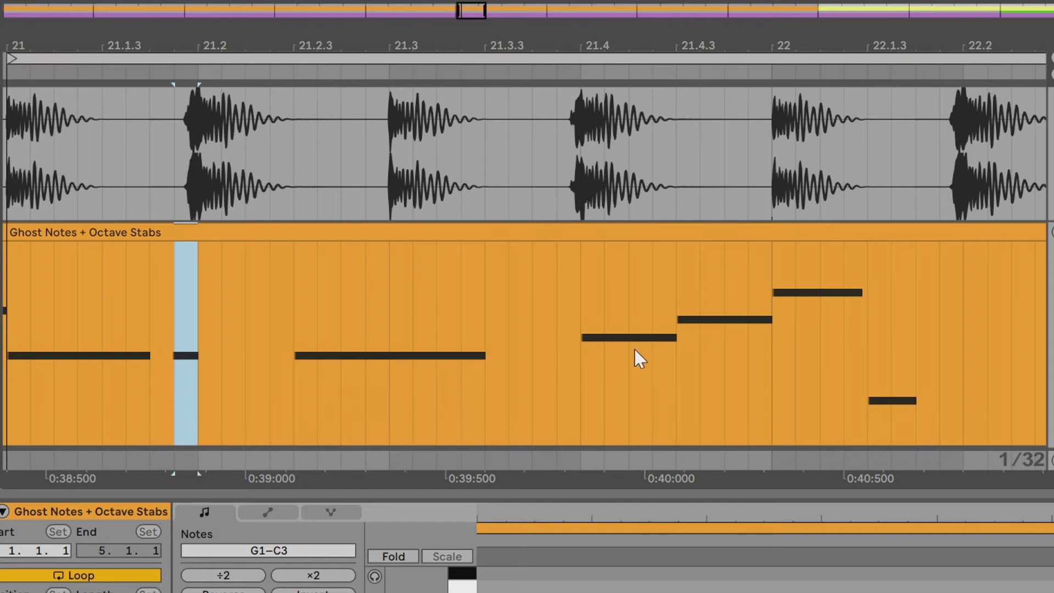
pyautogui.click(910, 402)
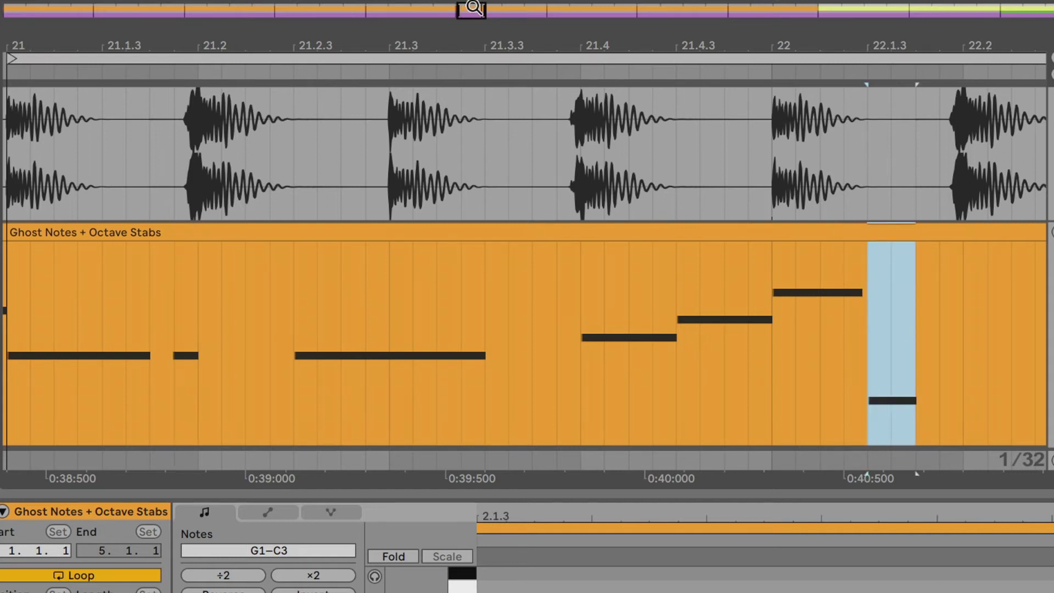
pyautogui.hscroll(10, 218, 366)
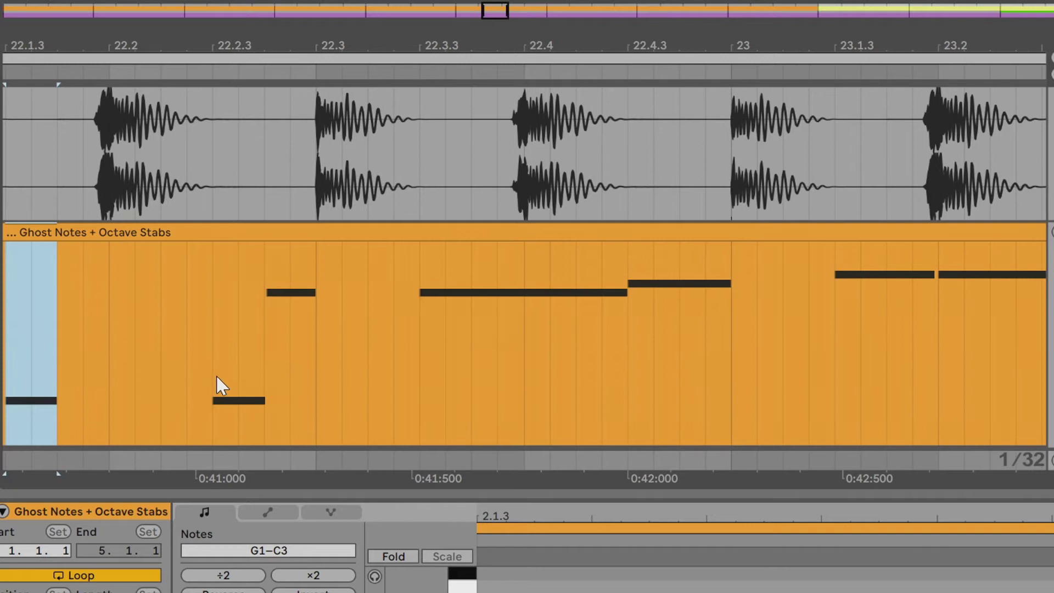
pyautogui.moveTo(214, 376); pyautogui.dragTo(310, 361)
# Examine the short ghost note just before 23.4 against the drum hit and play the clip.
pyautogui.hscroll(10, 453, 329)
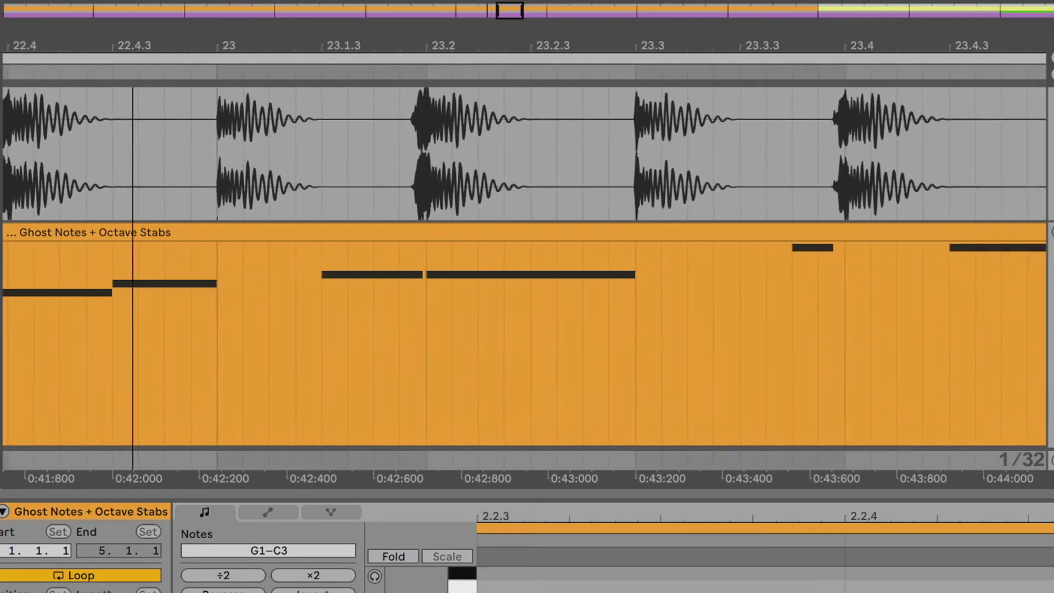
pyautogui.moveTo(542, 302); pyautogui.dragTo(584, 307)
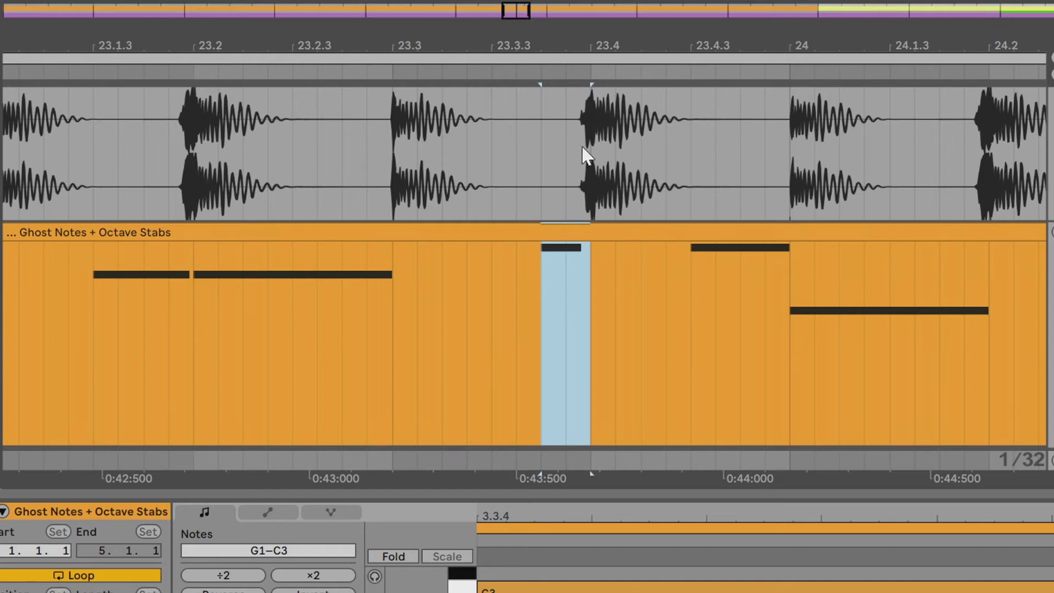
pyautogui.moveTo(544, 272); pyautogui.dragTo(566, 278)
pyautogui.moveTo(580, 134); pyautogui.dragTo(677, 174)
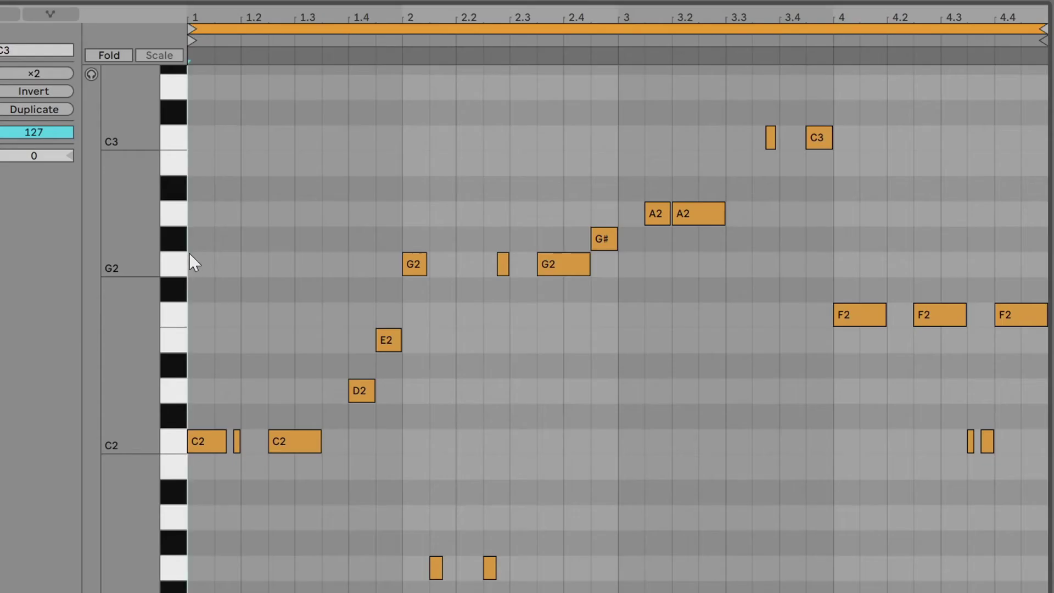
pyautogui.press('space')
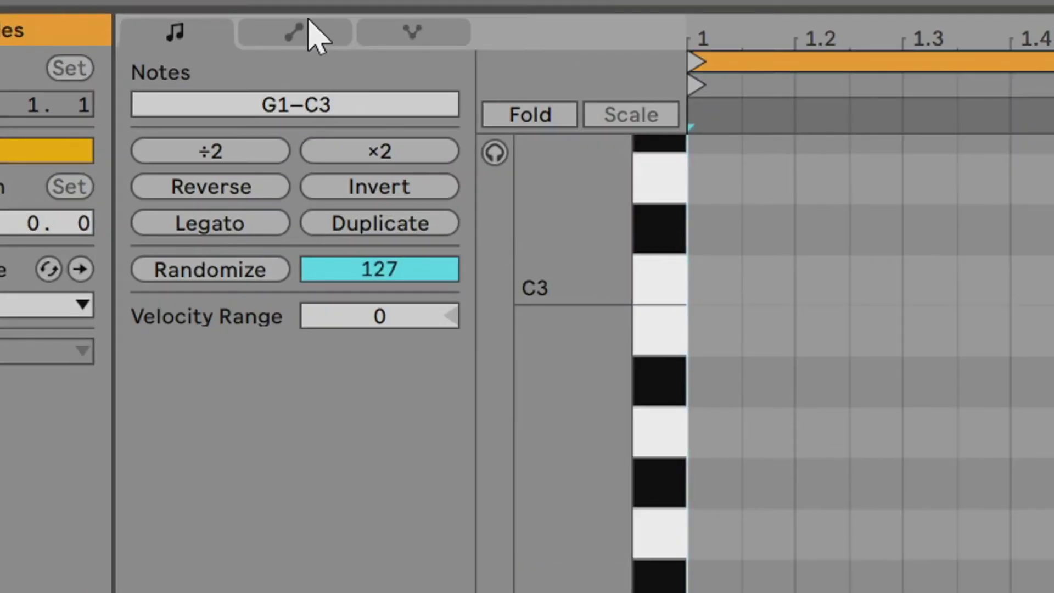
# Display the bass clip's envelopes and choose the MIDI Ctrl Pitch Bend envelope.
pyautogui.click(131, 12)
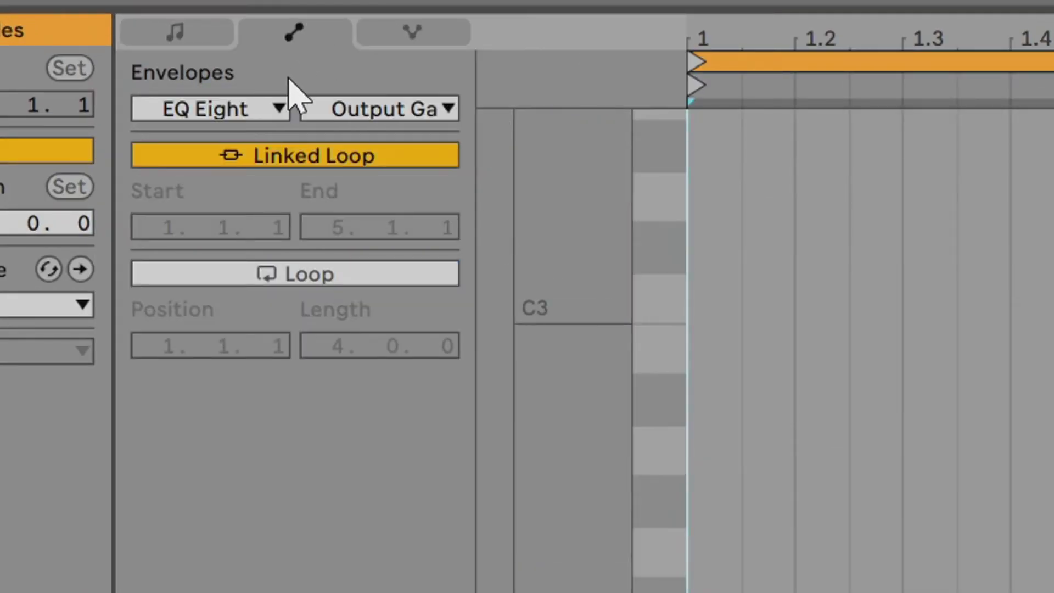
pyautogui.click(271, 106)
pyautogui.click(240, 143)
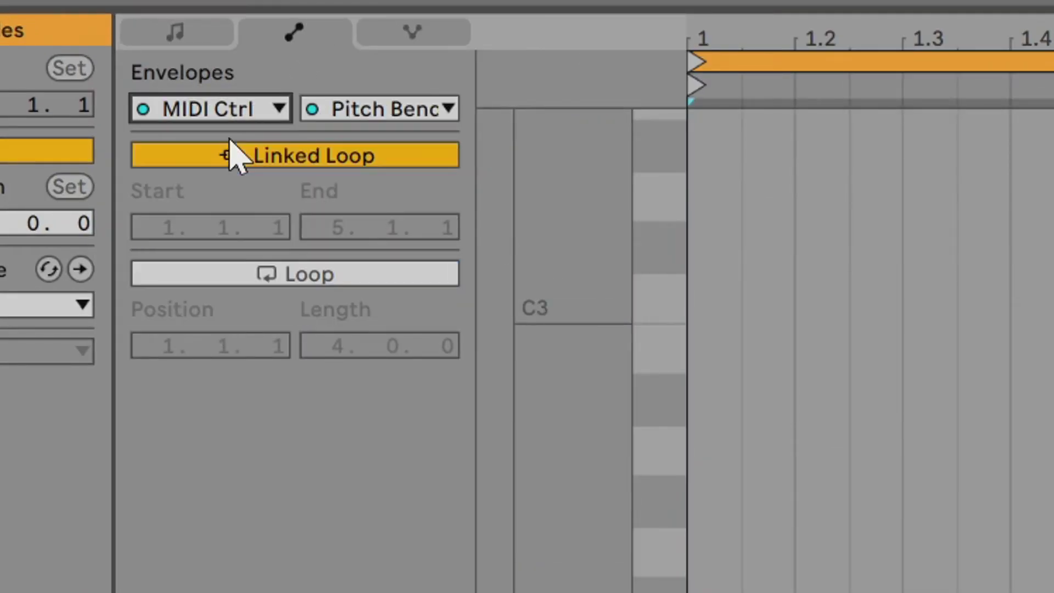
pyautogui.click(391, 112)
pyautogui.click(388, 143)
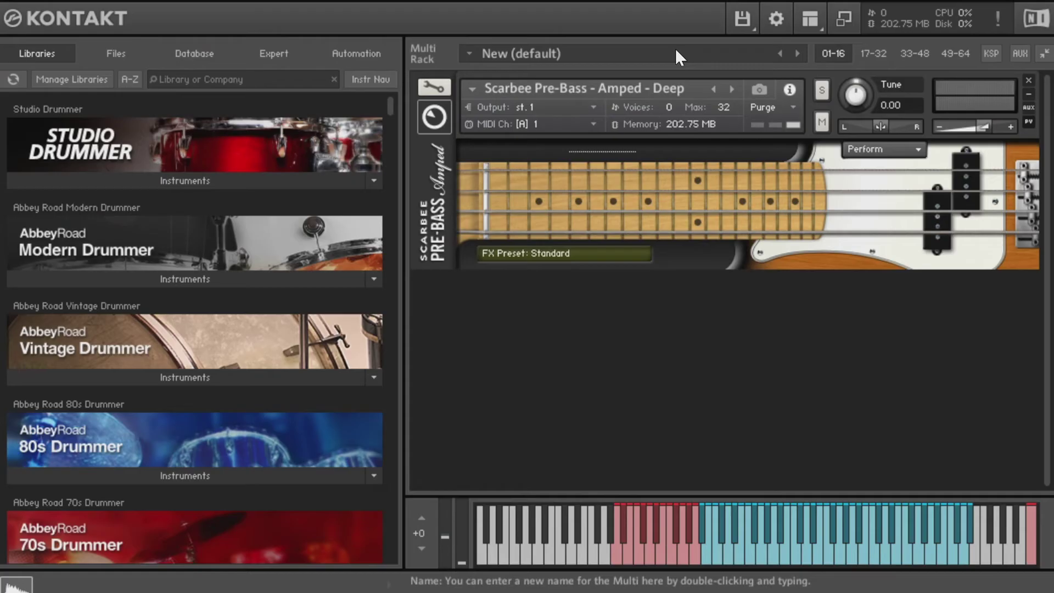
# Open the Scarbee Pre-Bass instrument for editing and adjust the Pitch Bend modulation amount on its pitch.
pyautogui.click(433, 86)
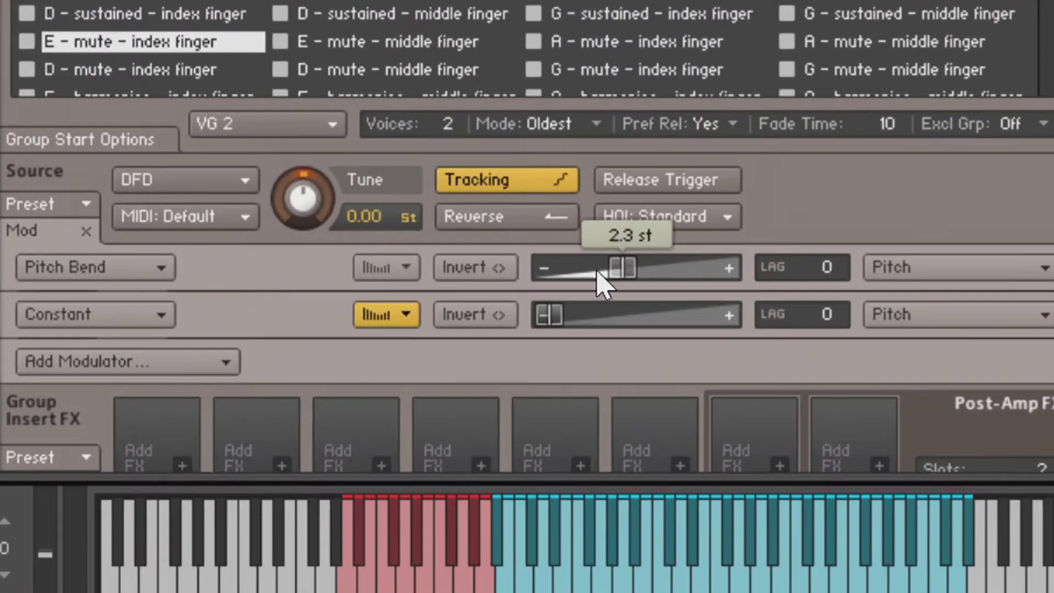
pyautogui.moveTo(603, 284); pyautogui.dragTo(759, 269)
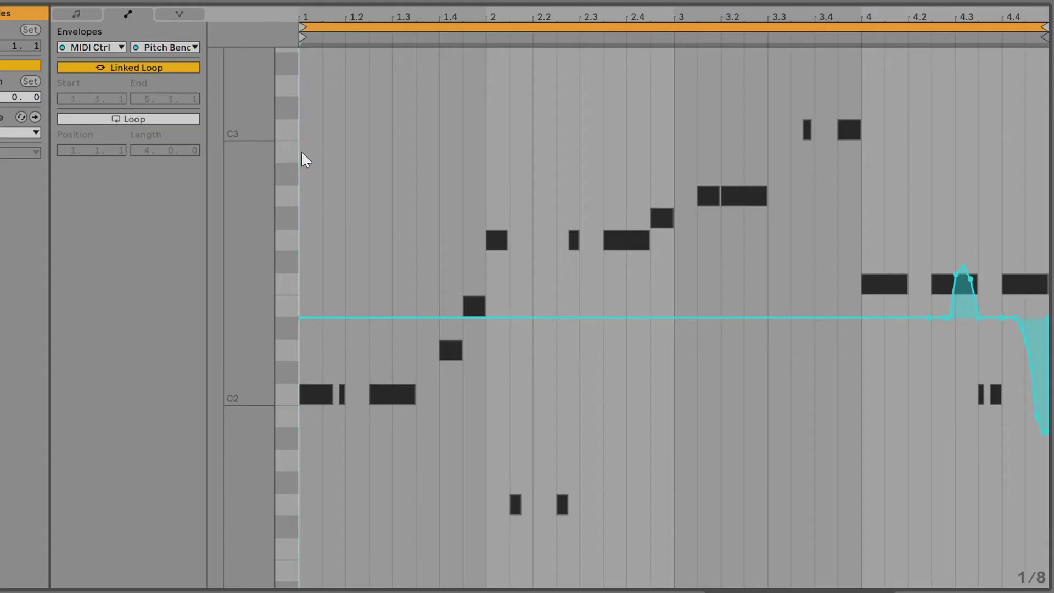
# Play the bass clip to examine its pitch bend envelope and the velocities of its notes.
pyautogui.press('space')
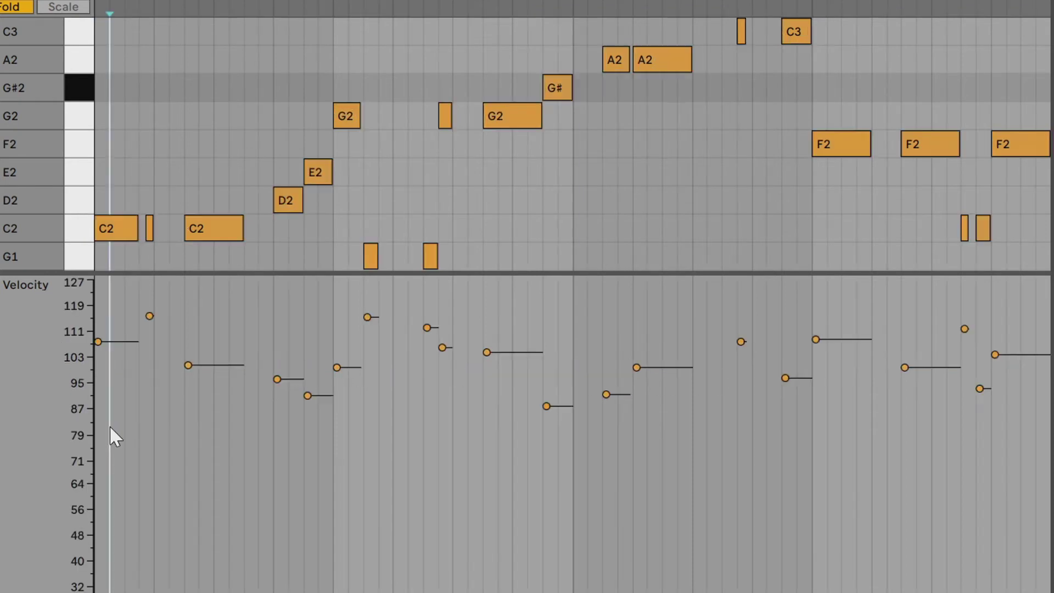
pyautogui.click(110, 425)
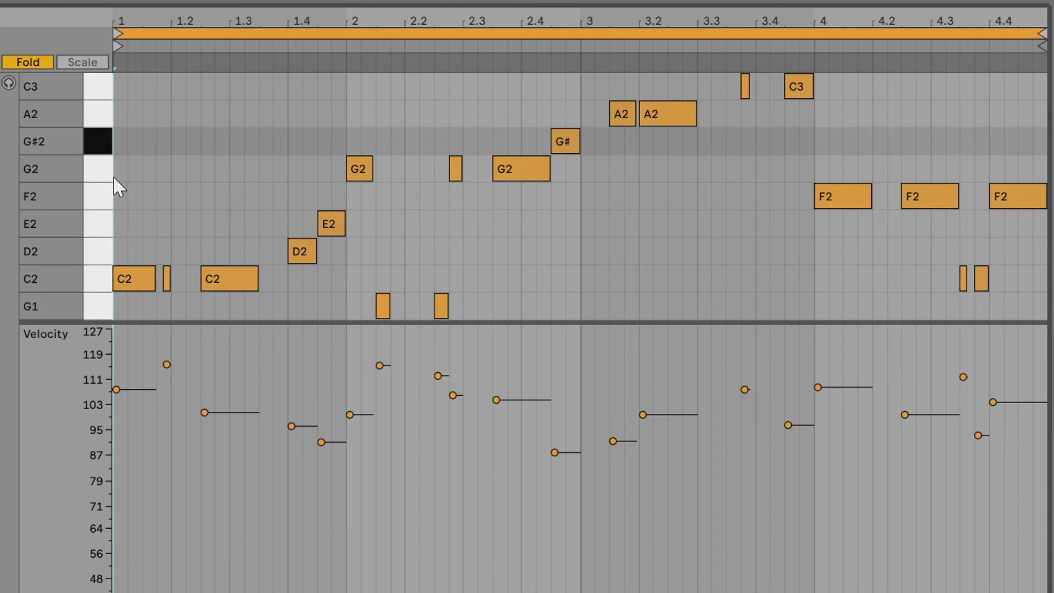
pyautogui.press('space')
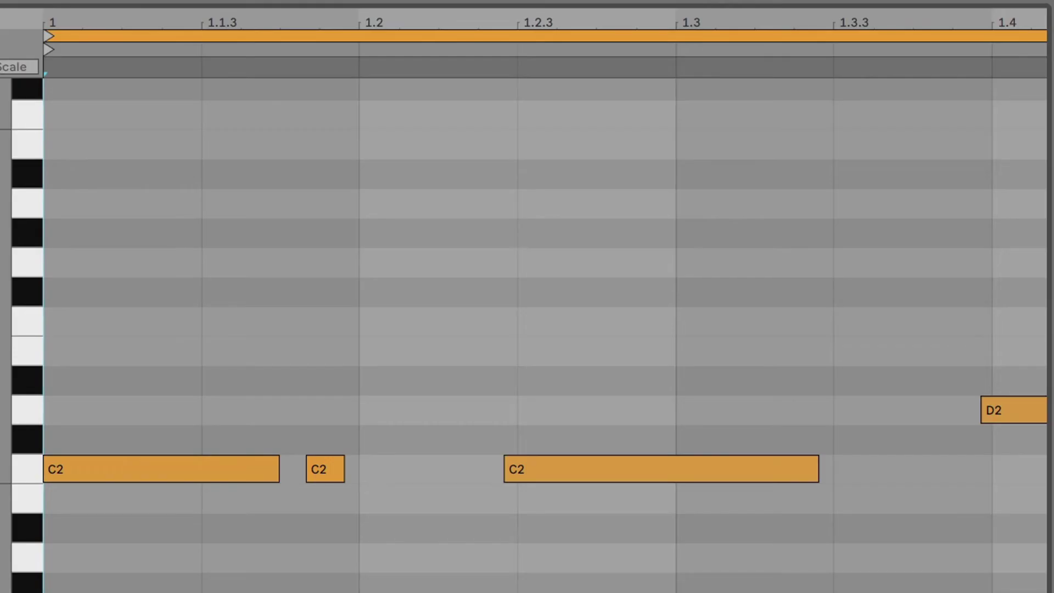
# Step through the bass notes from bar 1 to beat 3.4 and examine their placement against the grid.
pyautogui.click(202, 121)
pyautogui.press('Right')
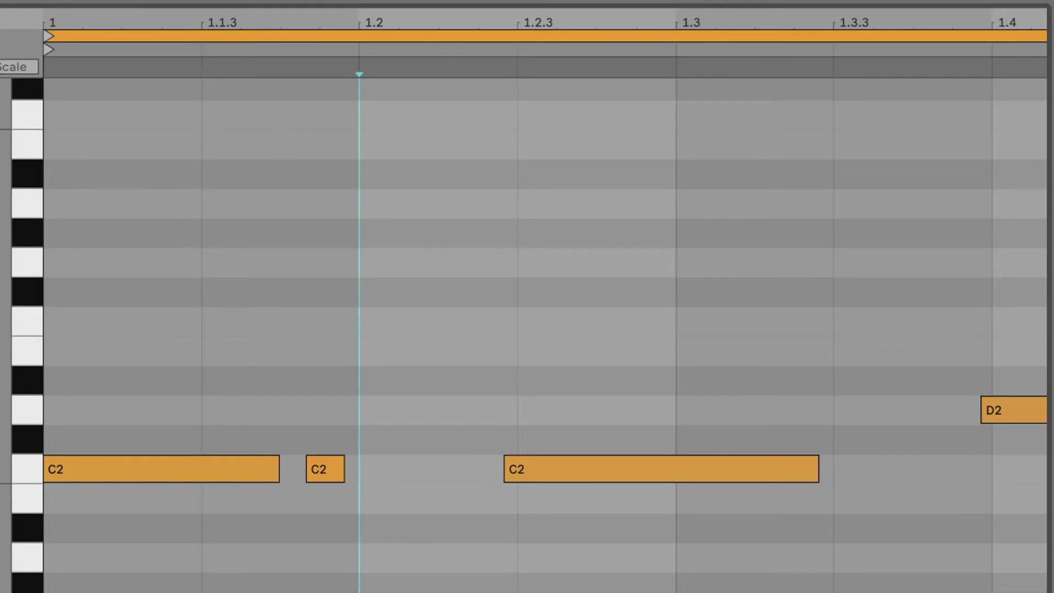
pyautogui.press('Right')
pyautogui.press('Right')
pyautogui.press('Right')
pyautogui.press('Right')
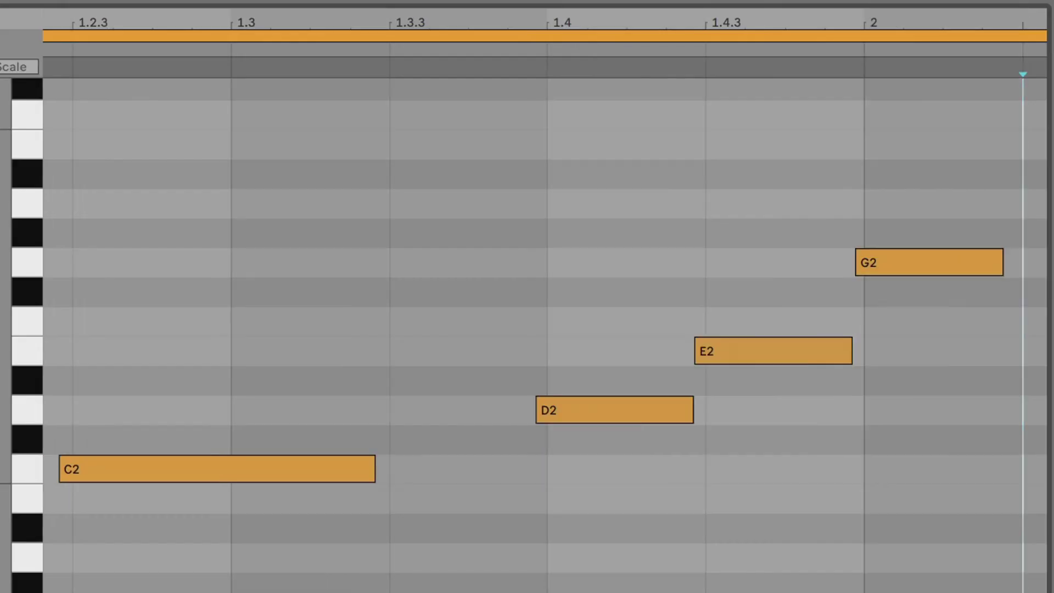
pyautogui.press('Right')
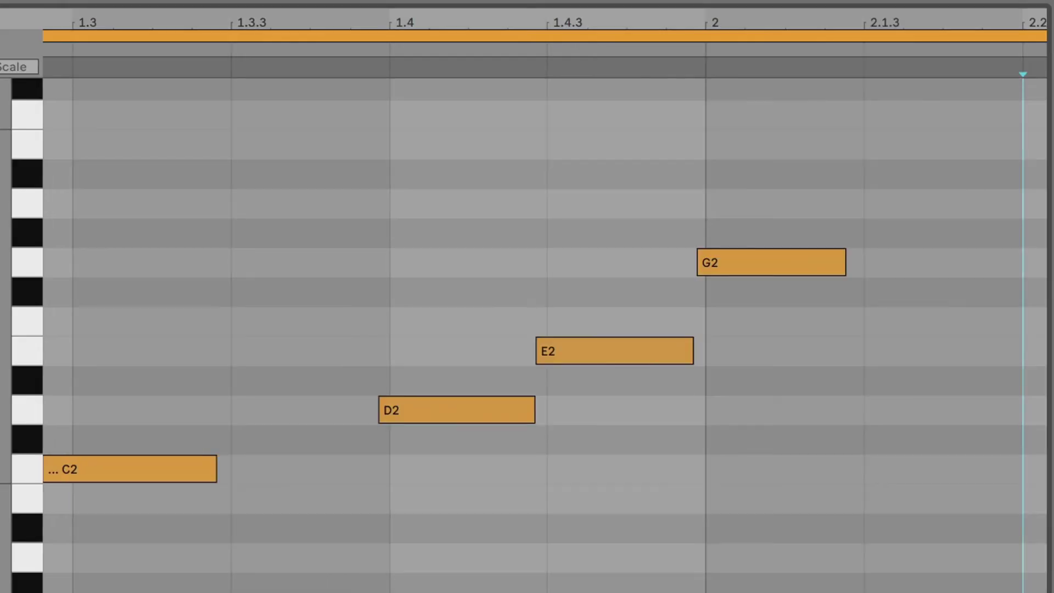
pyautogui.press('g')
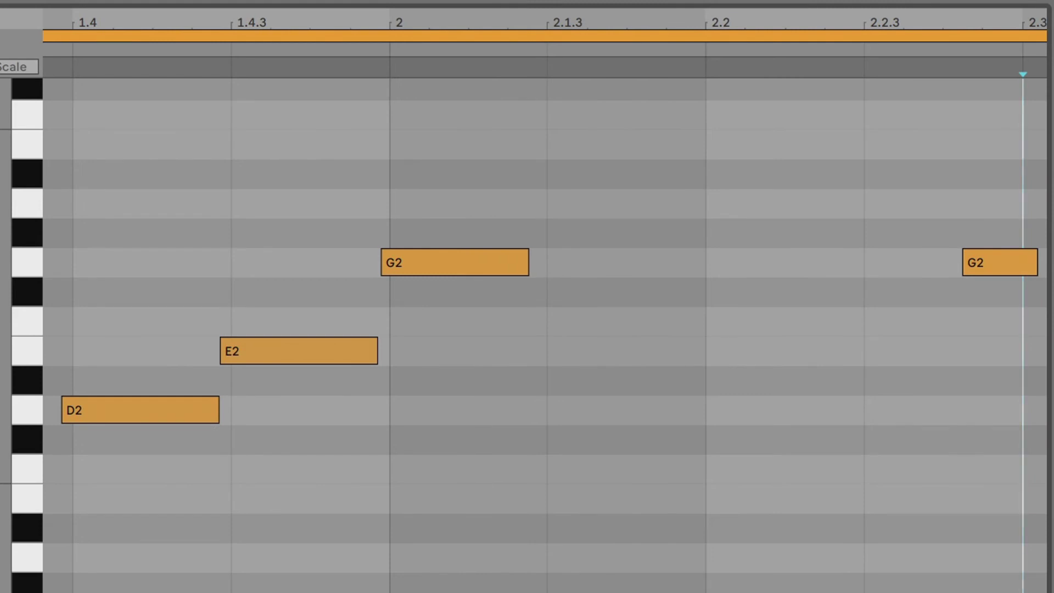
pyautogui.press('g')
pyautogui.press('y')
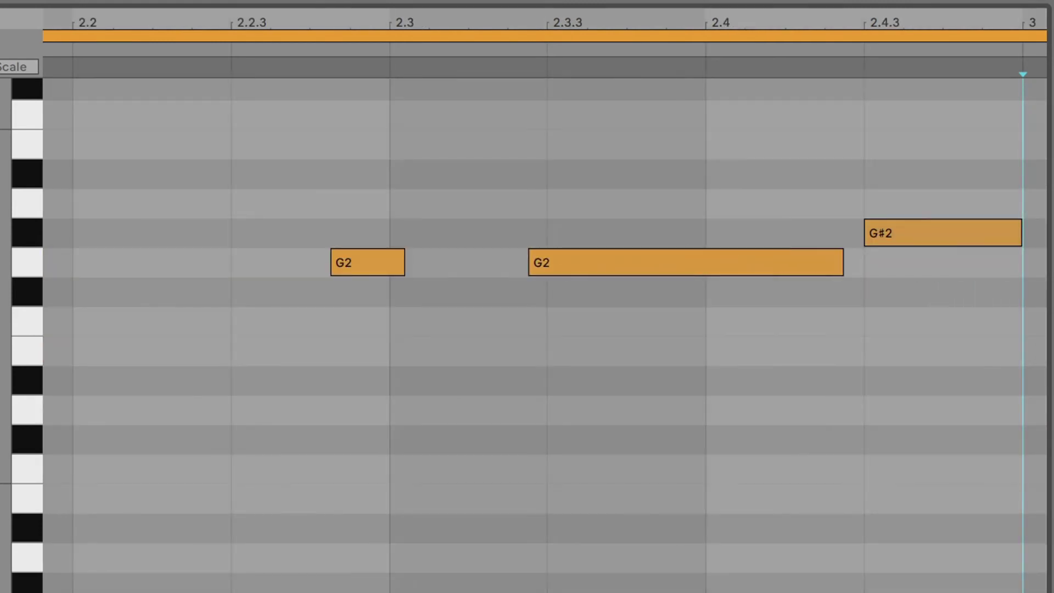
pyautogui.press('h')
pyautogui.press('h')
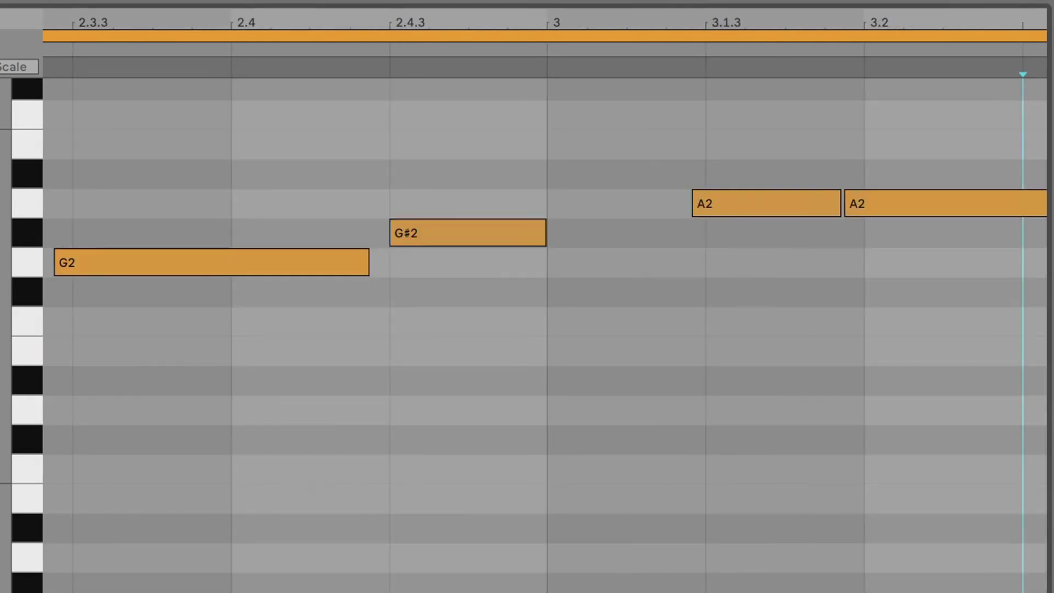
pyautogui.press('Right')
pyautogui.press('k')
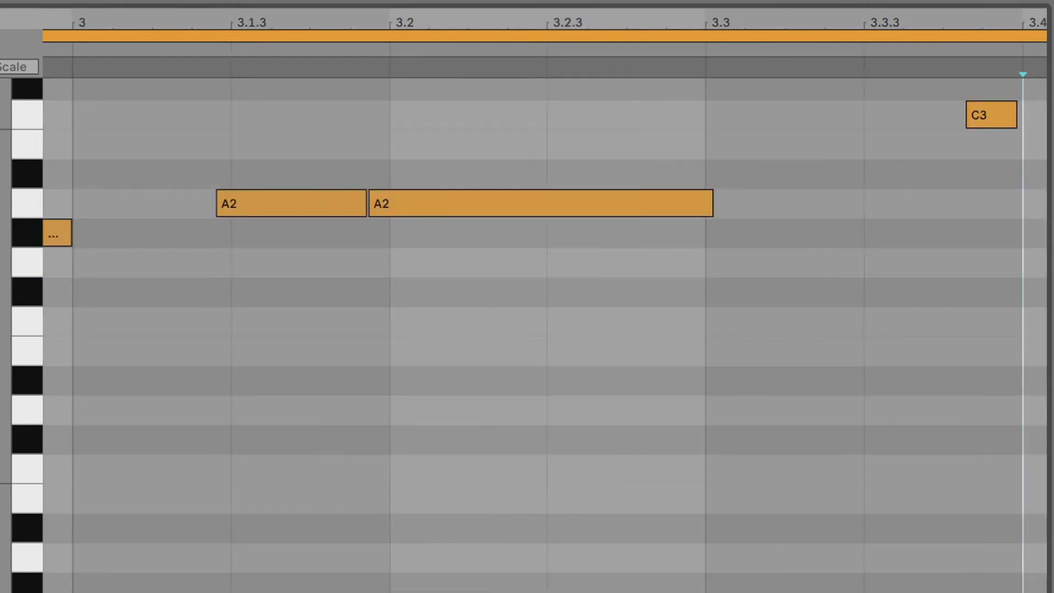
pyautogui.press('k')
pyautogui.press('f')
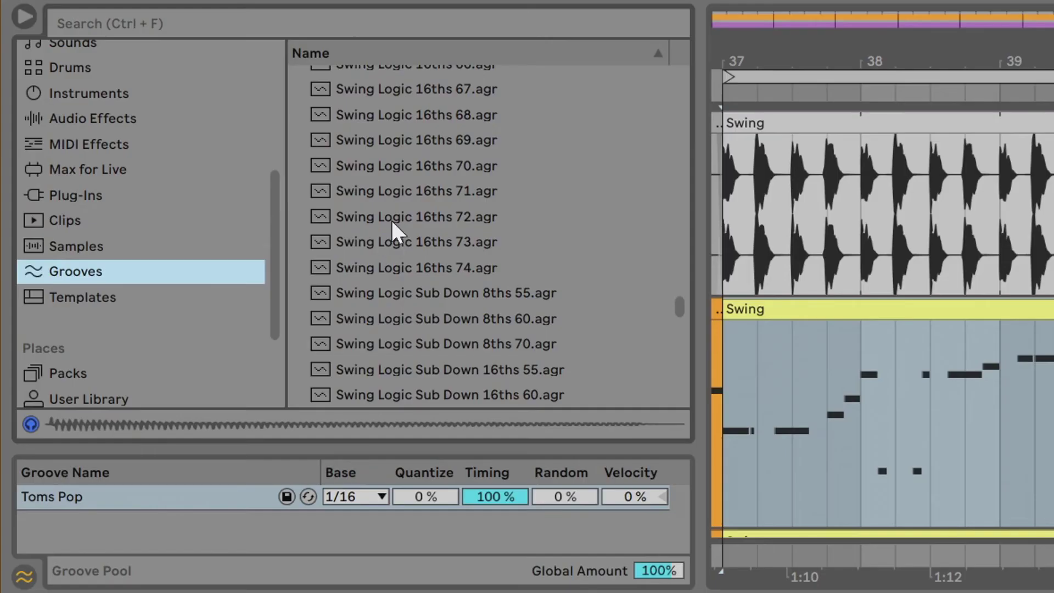
# Add the Swing Logic 16ths 72 and Swing Logic Sub Down 8ths 55 grooves to an enlarged Groove Pool.
pyautogui.moveTo(396, 225); pyautogui.dragTo(115, 538)
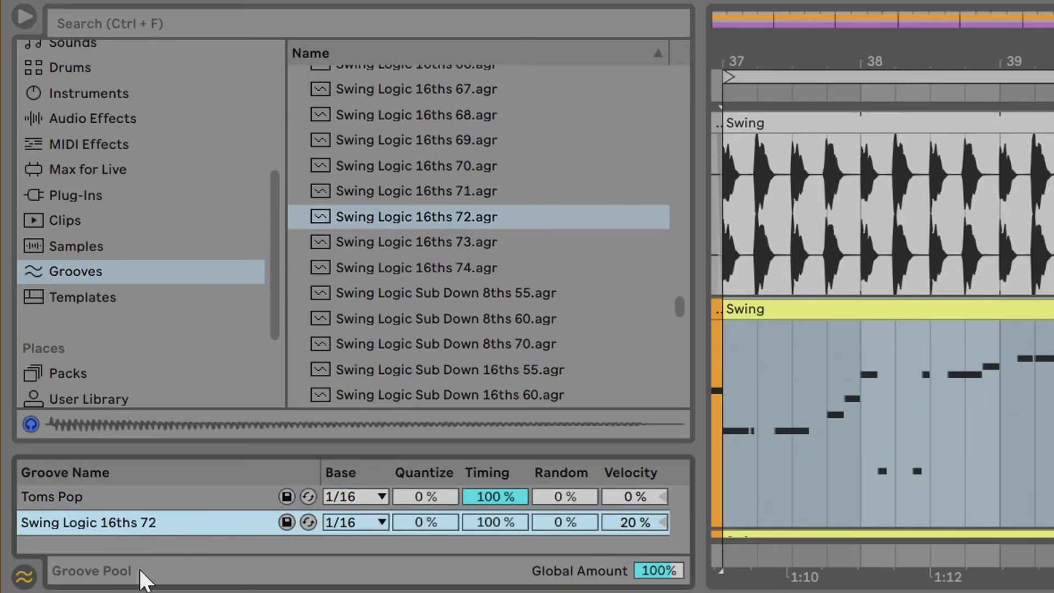
pyautogui.moveTo(282, 449); pyautogui.dragTo(297, 404)
pyautogui.moveTo(387, 292); pyautogui.dragTo(85, 528)
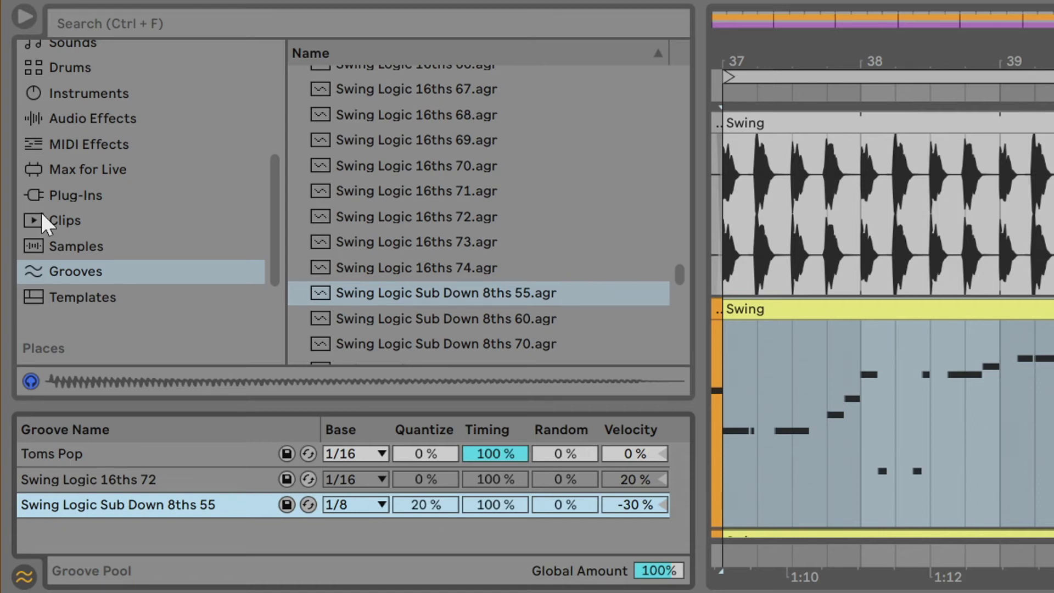
# Select the Toms Pop groove and commit it to the Swing bass clip.
pyautogui.click(53, 454)
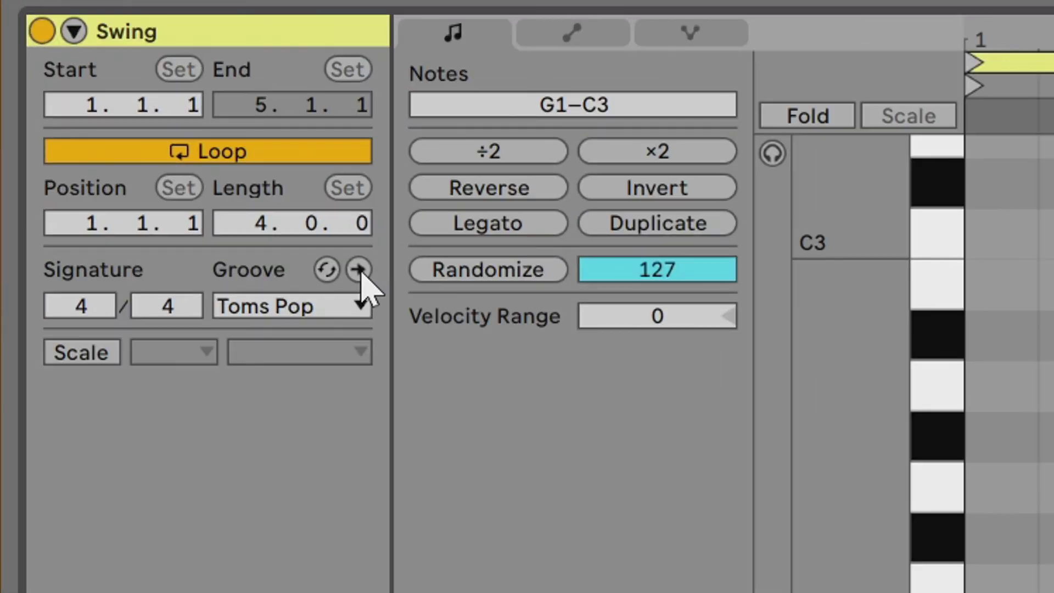
pyautogui.click(358, 269)
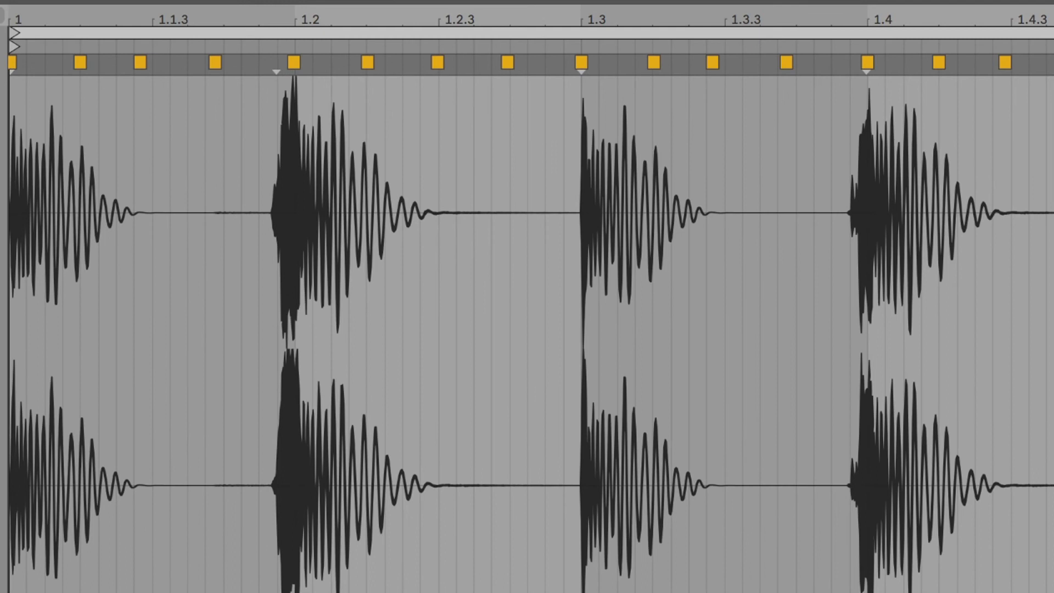
# Repeatedly delete the drum clip's warp markers after the first one and undo the deletion to compare the timing.
pyautogui.press('Delete')
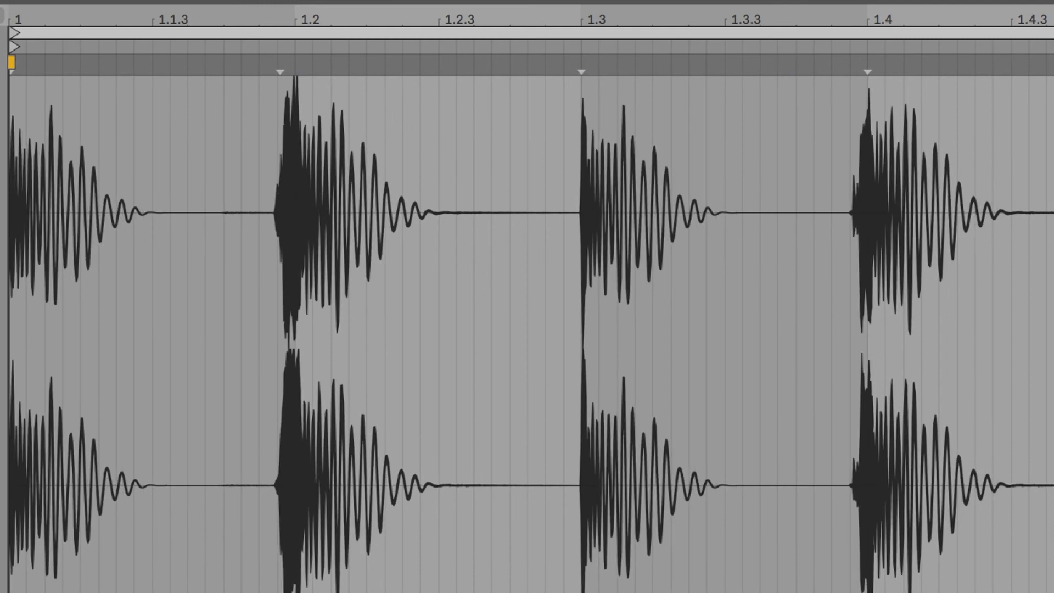
pyautogui.hotkey('ctrl', 'z')
pyautogui.press('Delete')
pyautogui.hotkey('ctrl', 'z')
pyautogui.press('Delete')
pyautogui.hotkey('ctrl', 'z')
pyautogui.press('Delete')
pyautogui.hotkey('ctrl', 'z')
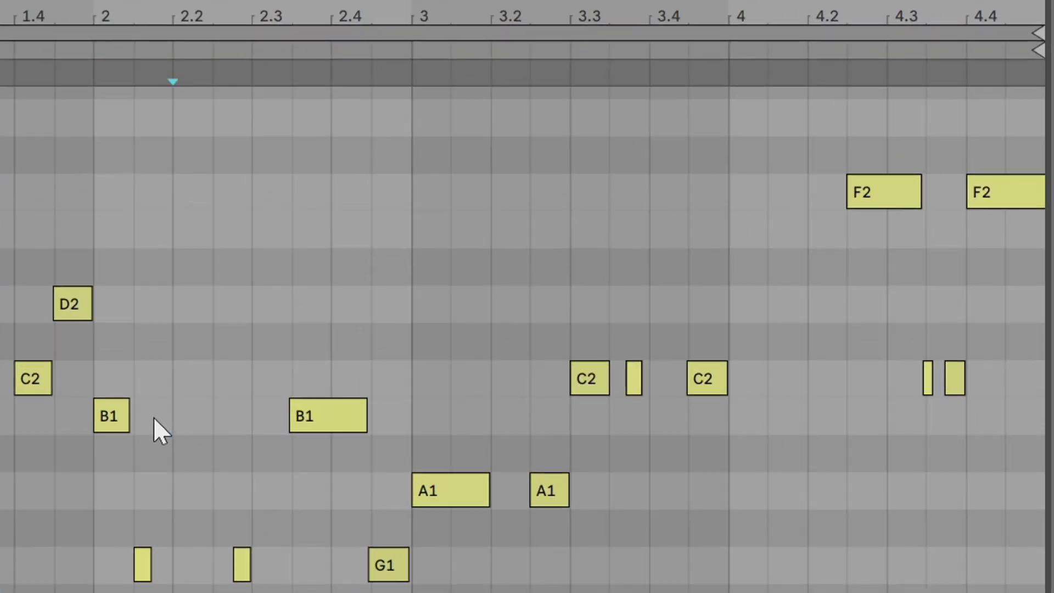
# Try the B1 note at the start of bar 2 at a lower pitch and return it to B1.
pyautogui.click(347, 312)
pyautogui.moveTo(113, 423); pyautogui.dragTo(117, 589)
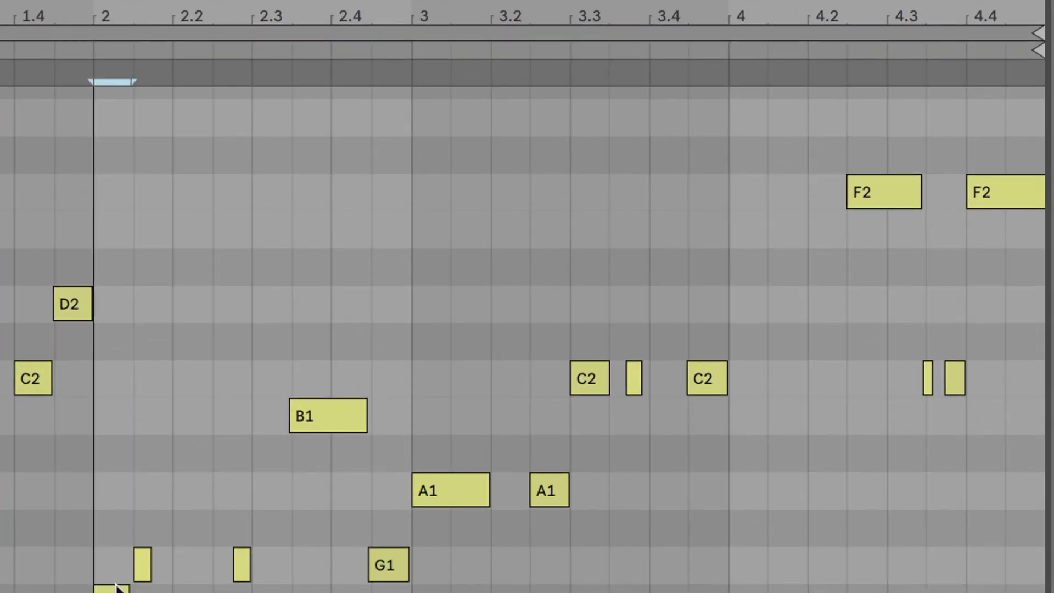
pyautogui.moveTo(119, 447); pyautogui.dragTo(118, 403)
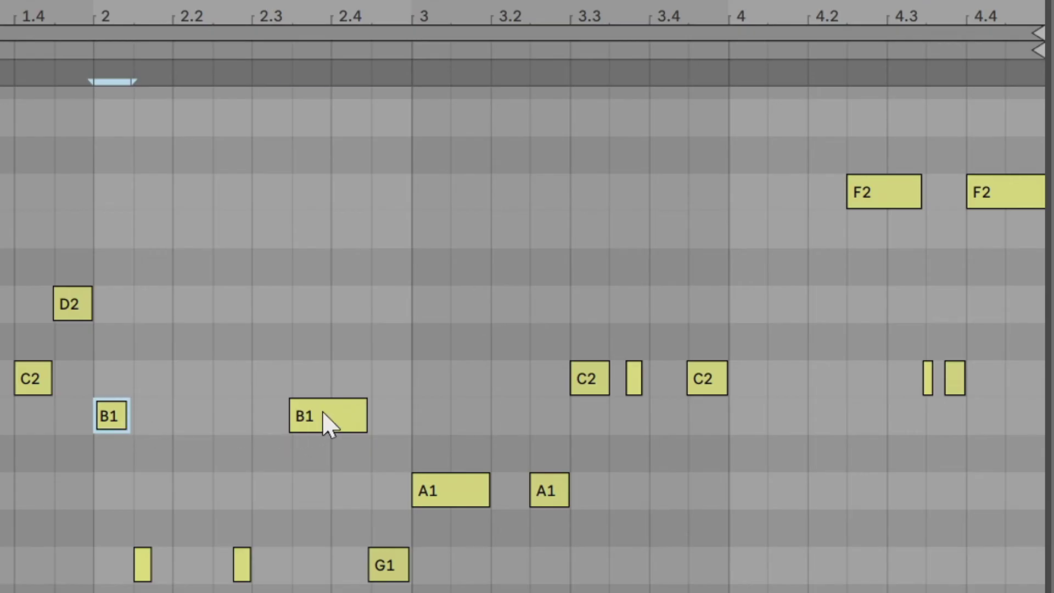
# Highlight the longer B1 note in bar 2 and the C2 notes in the second half of bar 3 for examination.
pyautogui.click(322, 413)
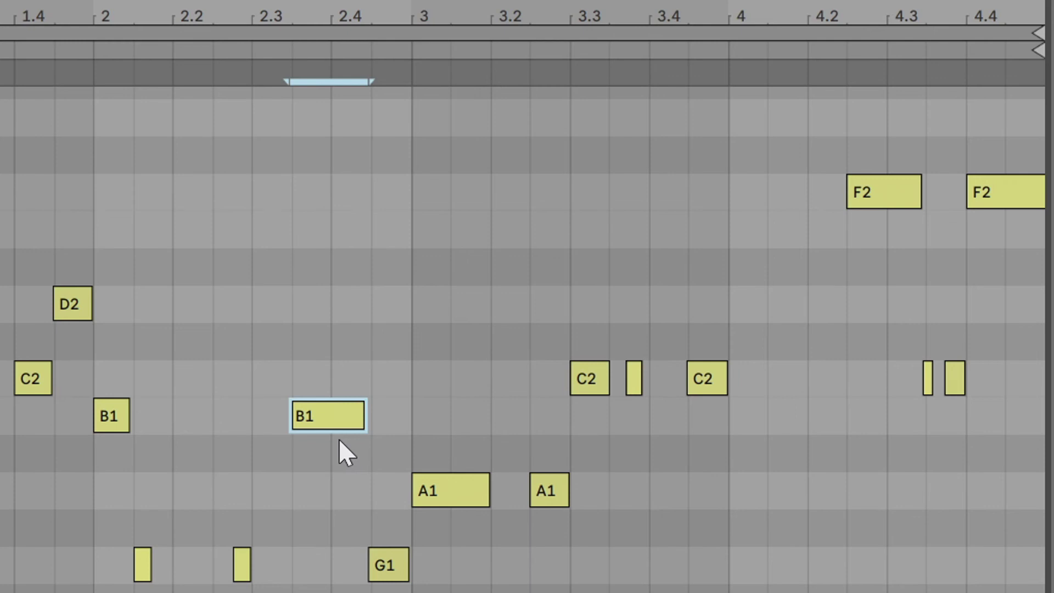
pyautogui.click(593, 411)
pyautogui.moveTo(580, 320); pyautogui.dragTo(751, 393)
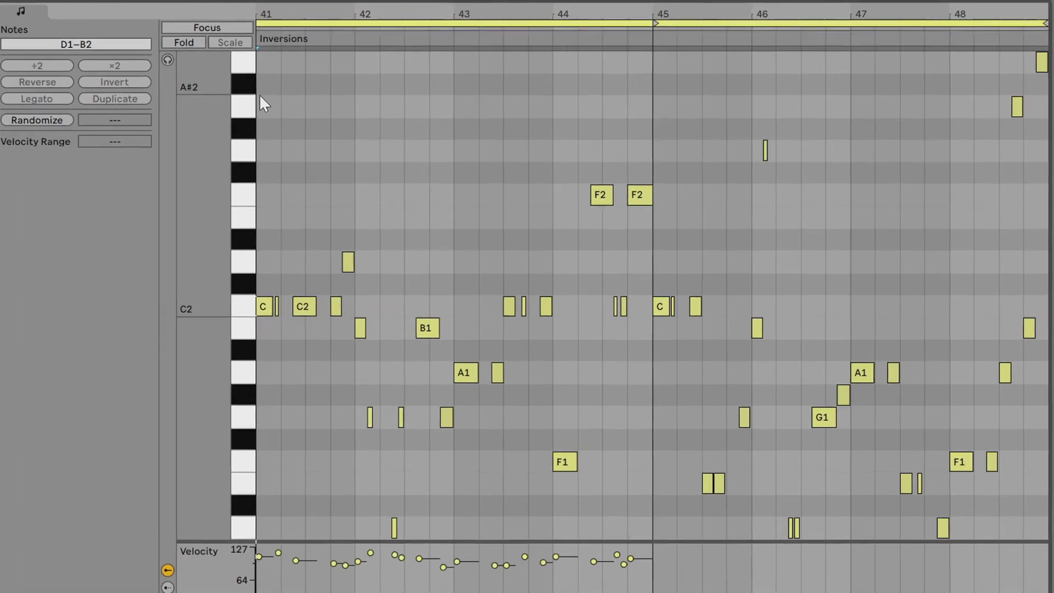
# Select the notes of the Inversions and Variation clips in turn for comparison, and play them from bar 41.
pyautogui.moveTo(303, 94); pyautogui.dragTo(647, 514)
pyautogui.moveTo(578, 589); pyautogui.dragTo(608, 588)
pyautogui.moveTo(624, 55); pyautogui.dragTo(1047, 589)
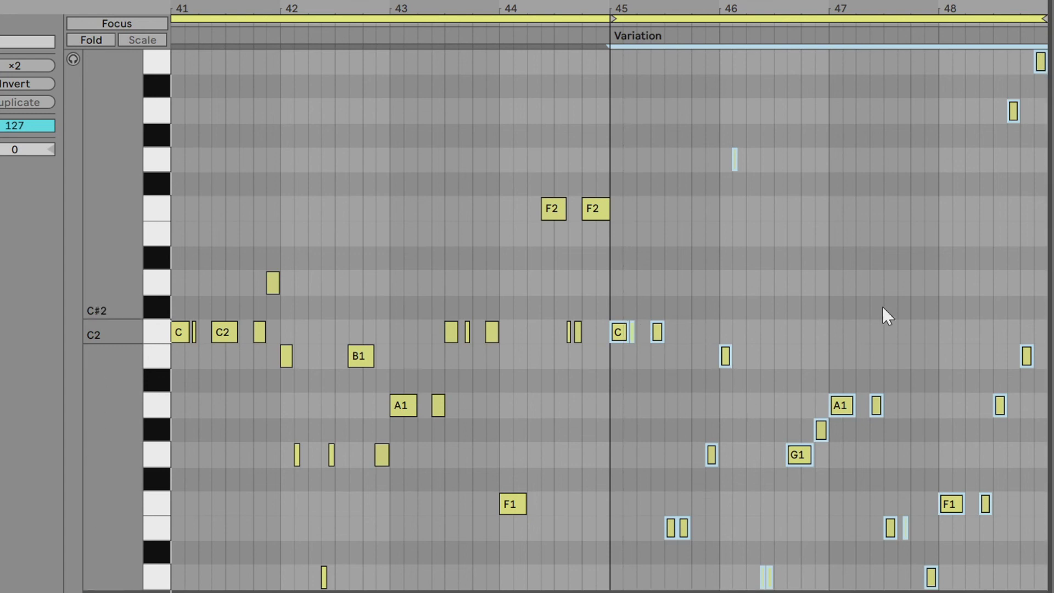
pyautogui.click(176, 182)
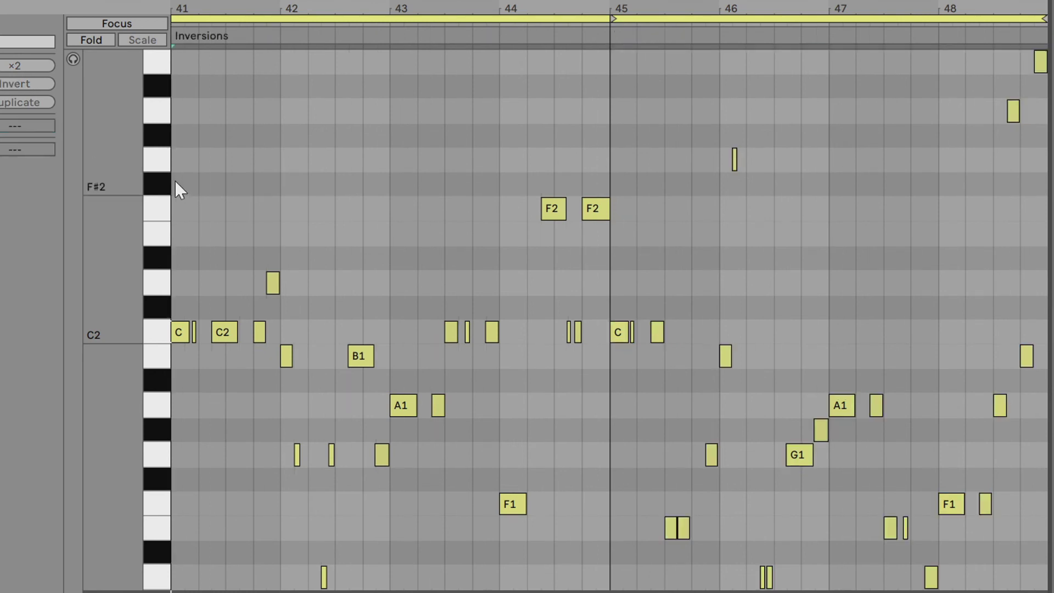
pyautogui.press('space')
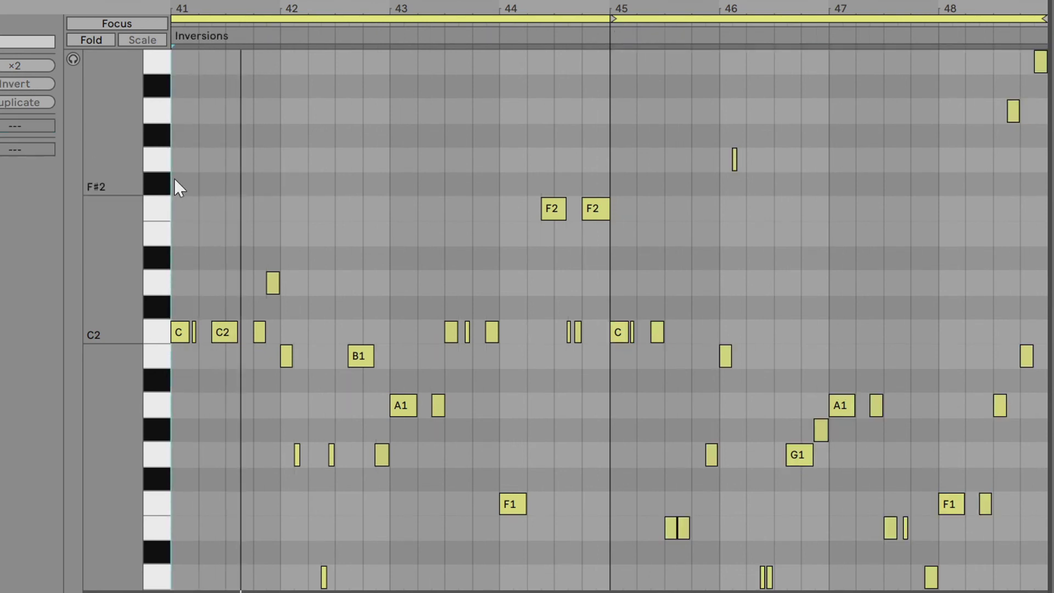